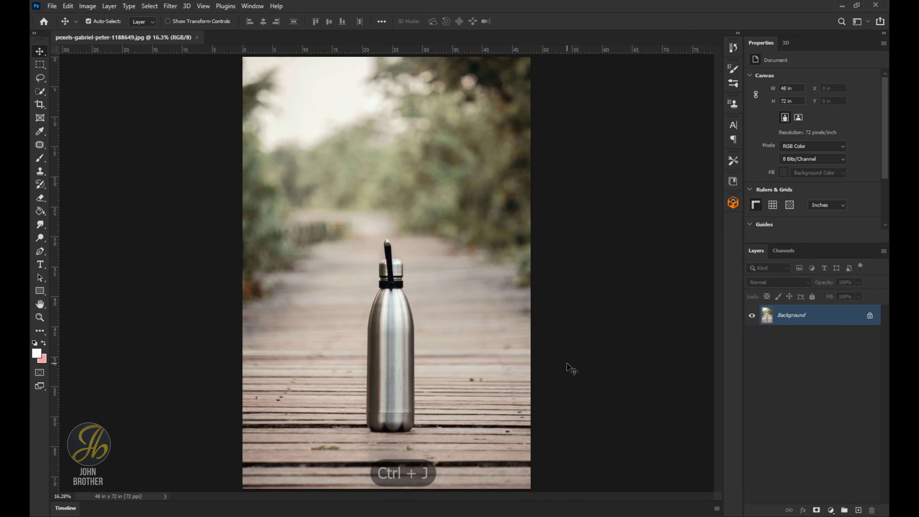
- Duplicate the bottle photo's Background layer into Layer 1 with Ctrl+J
{"action": "key", "text": "ctrl+j"}
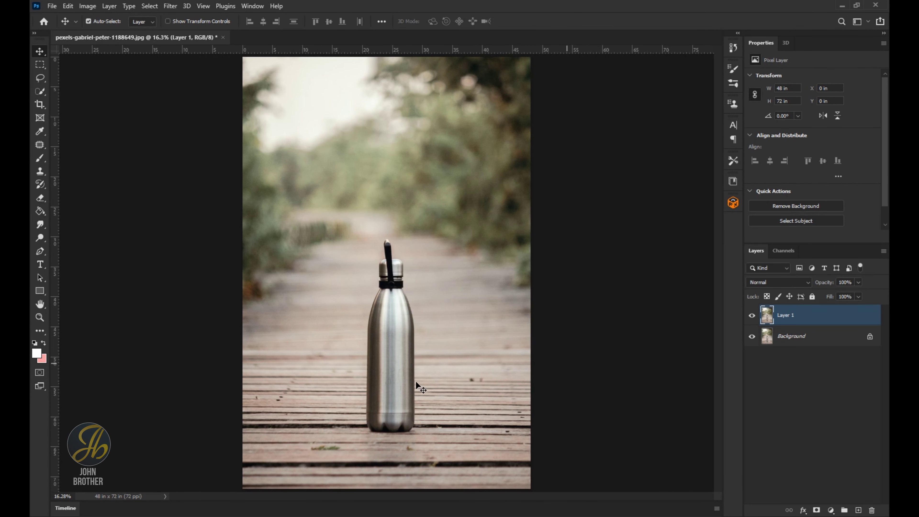
- Select the standard Pen Tool and zoom in on the bottle's base
{"action": "left_click", "coordinate": [39, 251]}
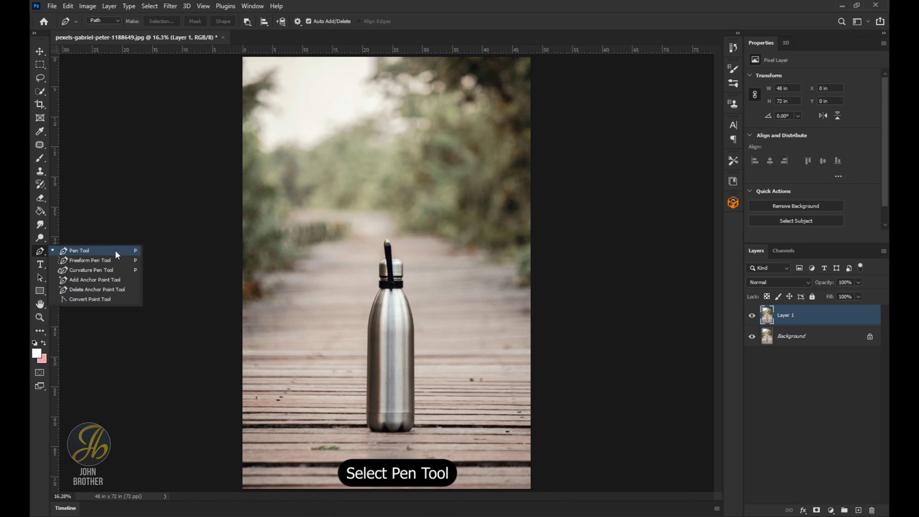
{"action": "left_click", "coordinate": [113, 250]}
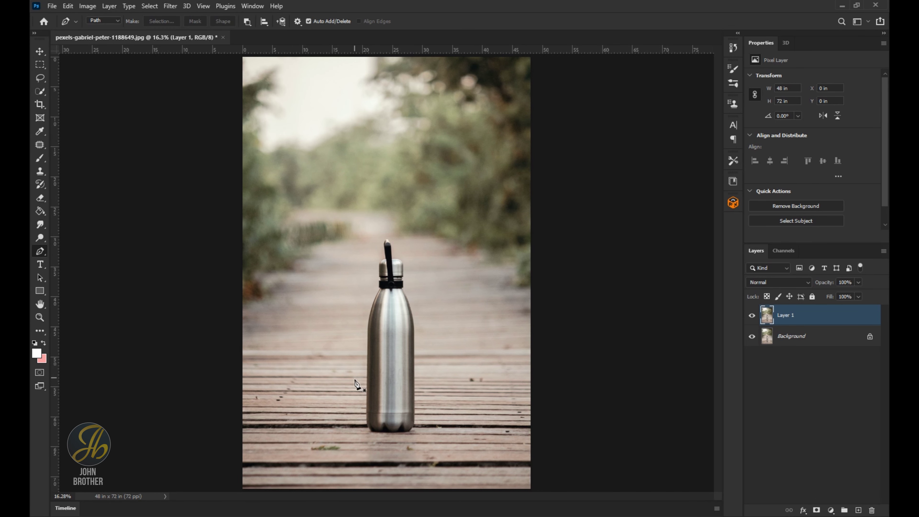
{"action": "left_click_drag", "start_coordinate": [404, 423], "coordinate": [390, 423]}
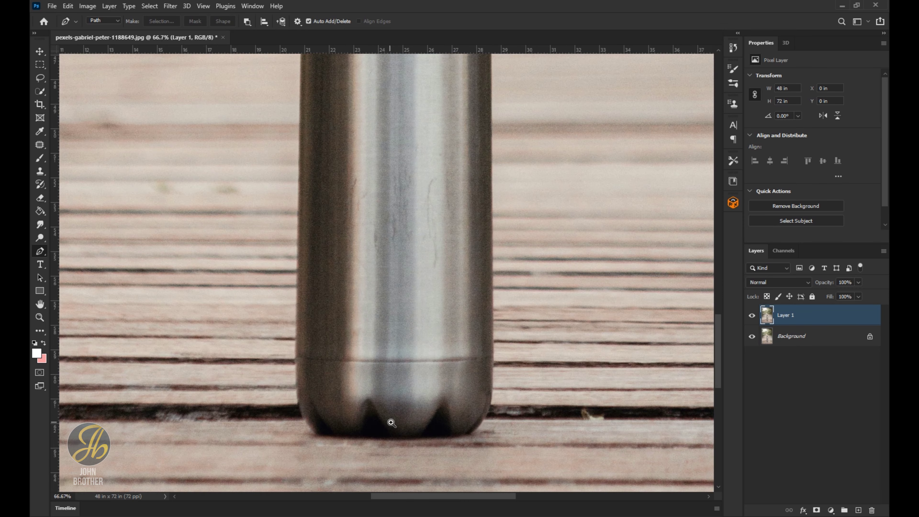
{"action": "left_click", "coordinate": [391, 423]}
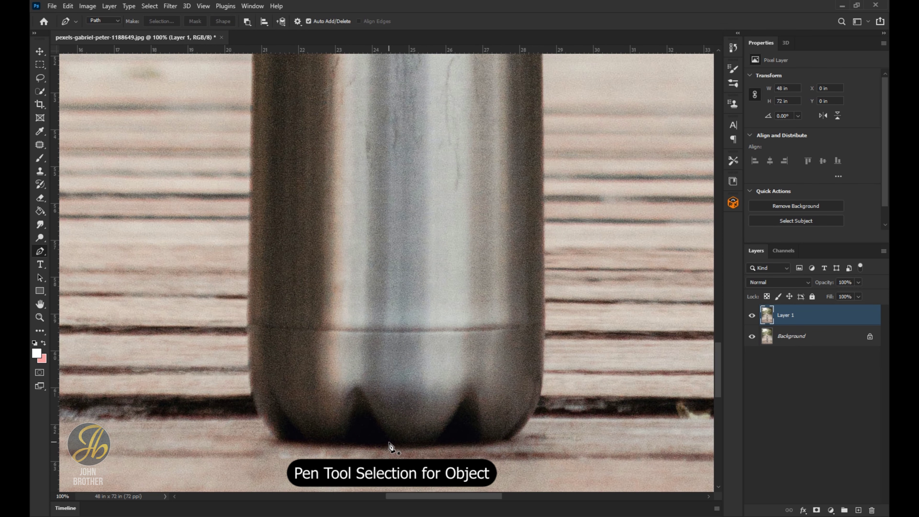
- Trace the outline from the base up the bottle's left edge and shoulder to the cap
{"action": "left_click", "coordinate": [375, 434]}
{"action": "left_click", "coordinate": [362, 430]}
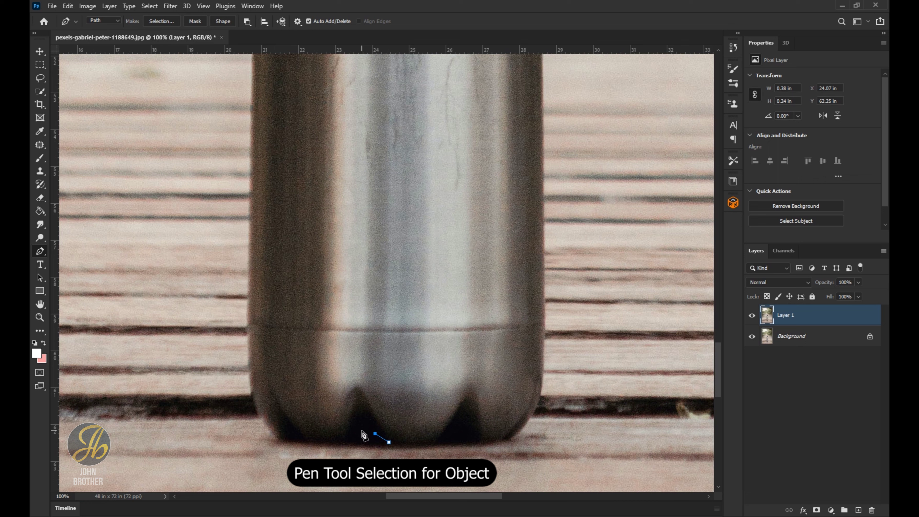
{"action": "left_click", "coordinate": [354, 434]}
{"action": "left_click", "coordinate": [332, 442]}
{"action": "left_click", "coordinate": [296, 434]}
{"action": "left_click", "coordinate": [286, 439]}
{"action": "left_click", "coordinate": [267, 428]}
{"action": "left_click", "coordinate": [257, 414]}
{"action": "left_click", "coordinate": [250, 384]}
{"action": "left_click", "coordinate": [249, 356]}
{"action": "left_click", "coordinate": [247, 330]}
{"action": "left_click", "coordinate": [249, 186]}
{"action": "left_click", "coordinate": [251, 114]}
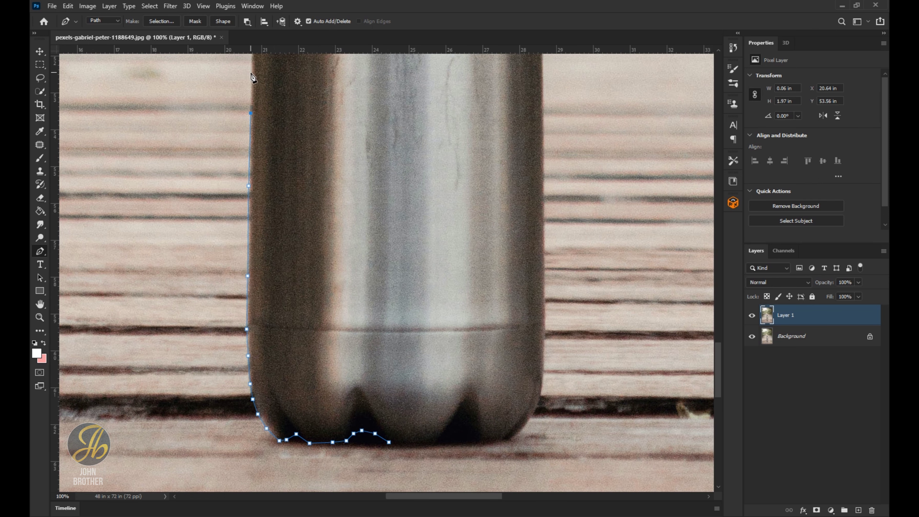
{"action": "left_click", "coordinate": [252, 70]}
{"action": "scroll", "coordinate": [257, 284], "scroll_direction": "up", "scroll_amount": 5}
{"action": "left_click", "coordinate": [253, 210]}
{"action": "left_click", "coordinate": [255, 154]}
{"action": "left_click", "coordinate": [255, 105]}
{"action": "left_click_drag", "start_coordinate": [330, 102], "coordinate": [347, 344]}
{"action": "left_click", "coordinate": [272, 320]}
{"action": "left_click", "coordinate": [277, 289]}
{"action": "left_click", "coordinate": [283, 253]}
{"action": "left_click", "coordinate": [291, 224]}
{"action": "left_click", "coordinate": [299, 193]}
{"action": "left_click", "coordinate": [307, 169]}
{"action": "left_click", "coordinate": [328, 121]}
{"action": "left_click", "coordinate": [340, 100]}
{"action": "left_click", "coordinate": [351, 78]}
- Continue the outline under the cap, down the right edge and along the scalloped base to close it
{"action": "left_click_drag", "start_coordinate": [350, 79], "coordinate": [387, 162]}
{"action": "left_click", "coordinate": [348, 162]}
{"action": "left_click", "coordinate": [420, 162]}
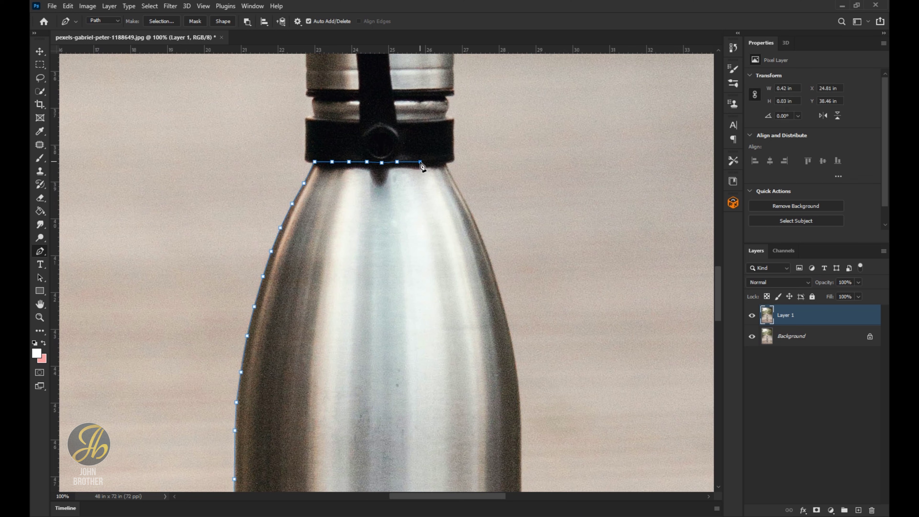
{"action": "left_click", "coordinate": [452, 176]}
{"action": "left_click", "coordinate": [462, 193]}
{"action": "left_click", "coordinate": [475, 219]}
{"action": "left_click", "coordinate": [505, 309]}
{"action": "left_click", "coordinate": [509, 329]}
{"action": "left_click", "coordinate": [514, 350]}
{"action": "left_click", "coordinate": [518, 377]}
{"action": "left_click", "coordinate": [520, 405]}
{"action": "left_click_drag", "start_coordinate": [524, 448], "coordinate": [496, 217]}
{"action": "left_click", "coordinate": [491, 214]}
{"action": "left_click", "coordinate": [492, 295]}
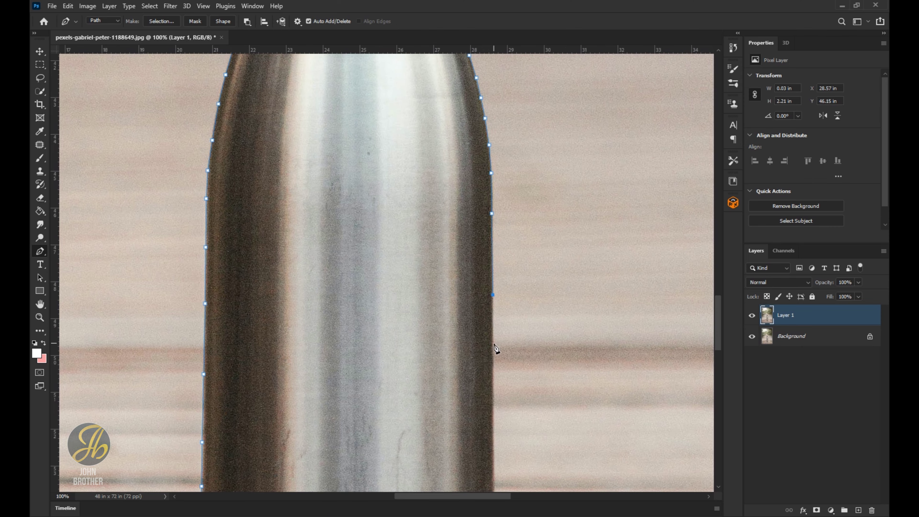
{"action": "left_click_drag", "start_coordinate": [495, 391], "coordinate": [493, 261]}
{"action": "left_click", "coordinate": [494, 260]}
{"action": "left_click", "coordinate": [494, 304]}
{"action": "left_click", "coordinate": [495, 351]}
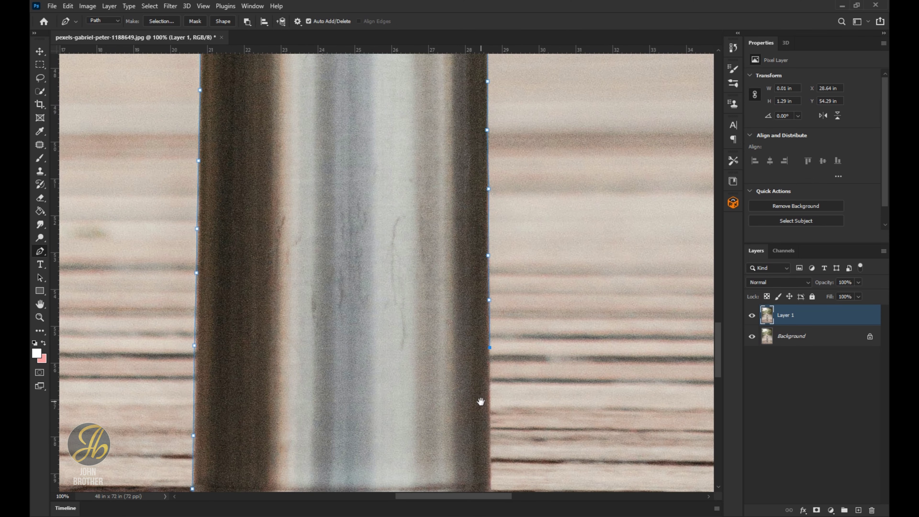
{"action": "left_click_drag", "start_coordinate": [484, 380], "coordinate": [485, 197]}
{"action": "left_click", "coordinate": [497, 220]}
{"action": "left_click", "coordinate": [496, 272]}
{"action": "left_click", "coordinate": [497, 307]}
{"action": "left_click", "coordinate": [496, 338]}
{"action": "left_click", "coordinate": [495, 361]}
{"action": "left_click", "coordinate": [493, 378]}
{"action": "left_click", "coordinate": [483, 399]}
{"action": "left_click", "coordinate": [455, 421]}
{"action": "left_click", "coordinate": [431, 418]}
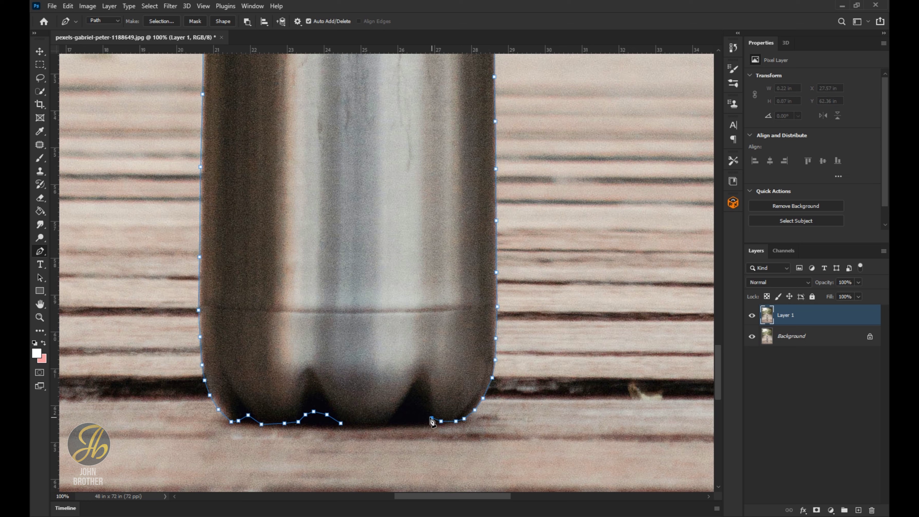
{"action": "left_click", "coordinate": [387, 423]}
{"action": "left_click", "coordinate": [365, 426]}
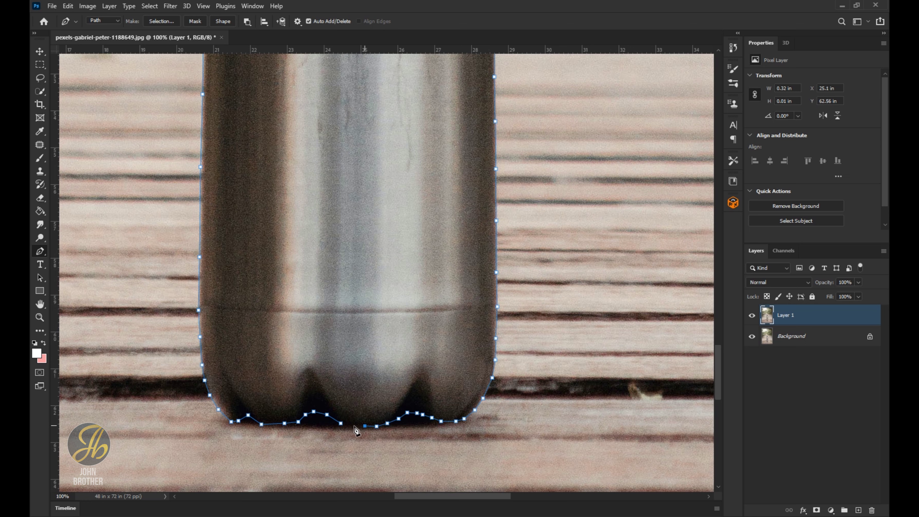
{"action": "left_click", "coordinate": [340, 423]}
- Make a 0-feather selection from the bottle outline and copy the body onto Layer 2
{"action": "key", "text": "ctrl+minus"}
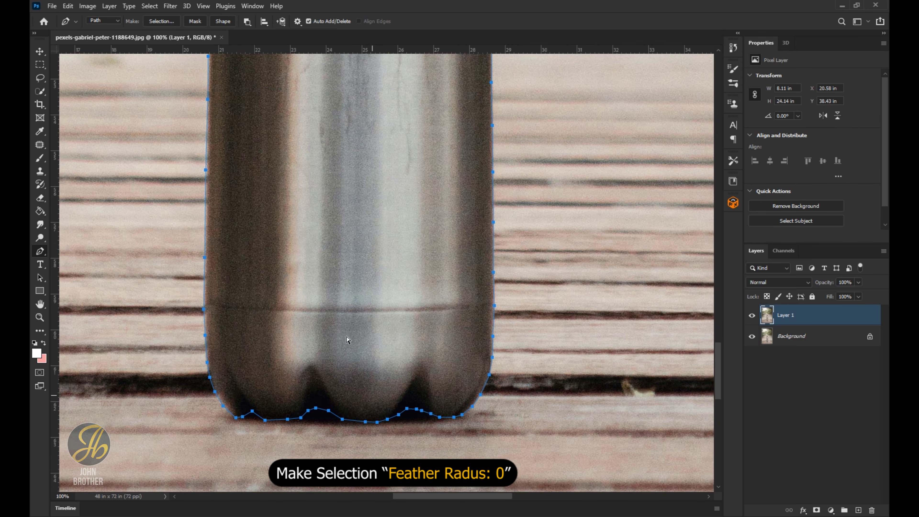
{"action": "left_click_drag", "start_coordinate": [377, 158], "coordinate": [388, 313]}
{"action": "right_click", "coordinate": [380, 213]}
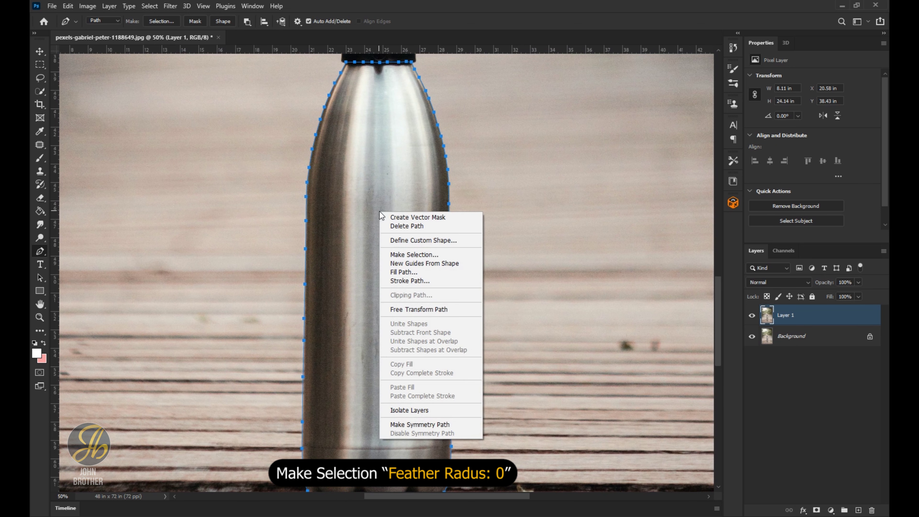
{"action": "left_click", "coordinate": [416, 255]}
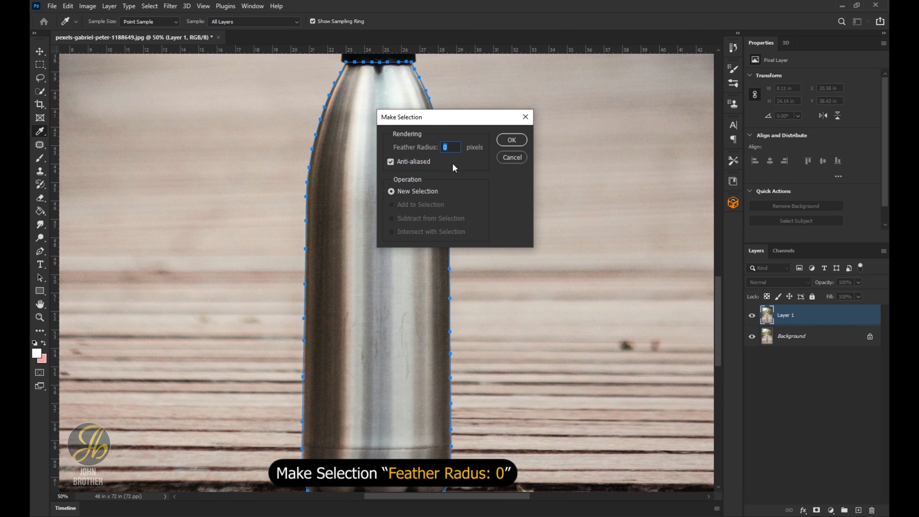
{"action": "left_click", "coordinate": [511, 140]}
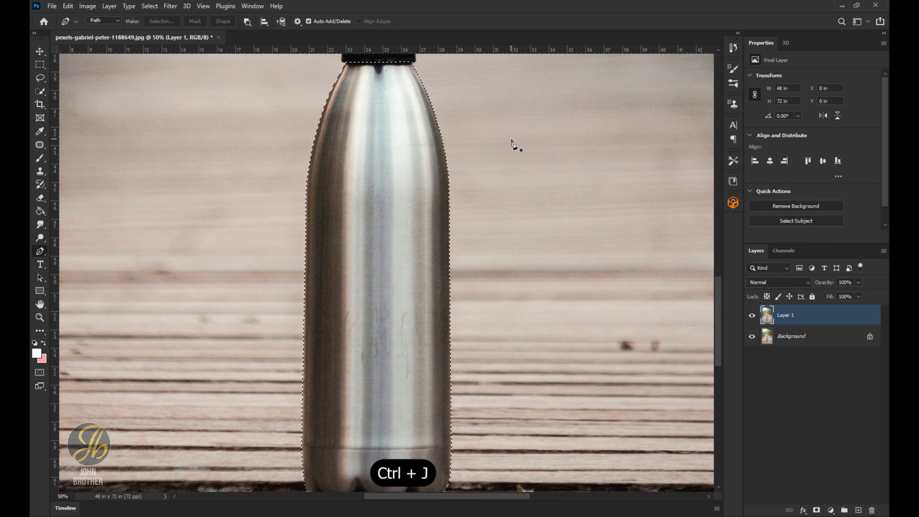
{"action": "key", "text": "ctrl+j"}
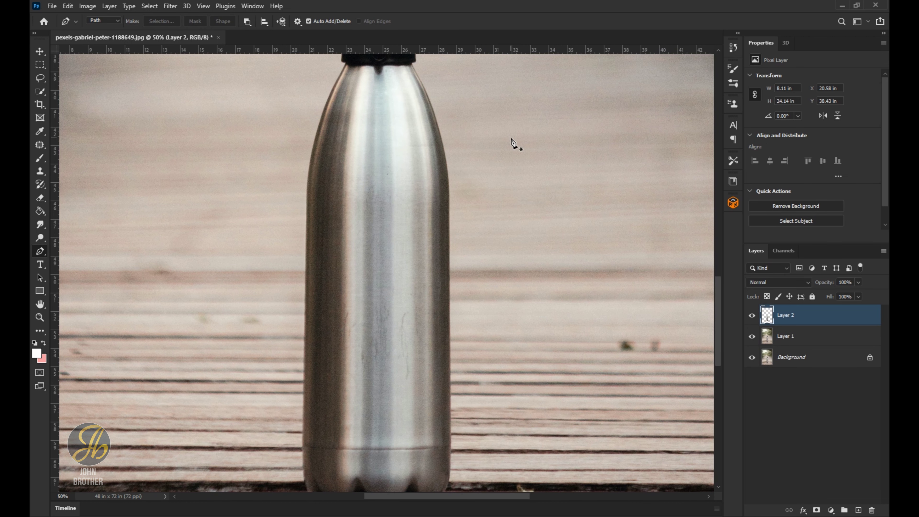
- With Layer 1 selected, zoom in on the cap and trace up its left side from the ring
{"action": "left_click", "coordinate": [811, 340]}
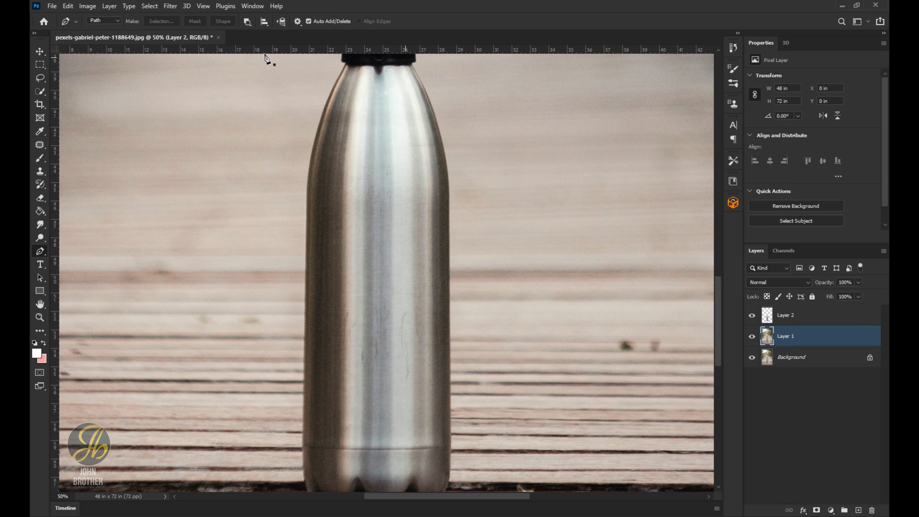
{"action": "scroll", "coordinate": [362, 253], "scroll_direction": "up", "scroll_amount": 10}
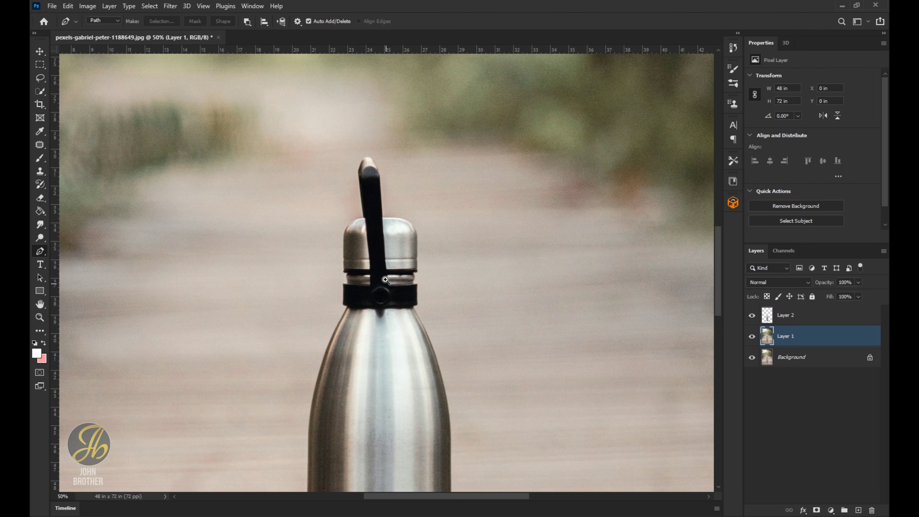
{"action": "left_click", "coordinate": [383, 277], "text": "ctrl"}
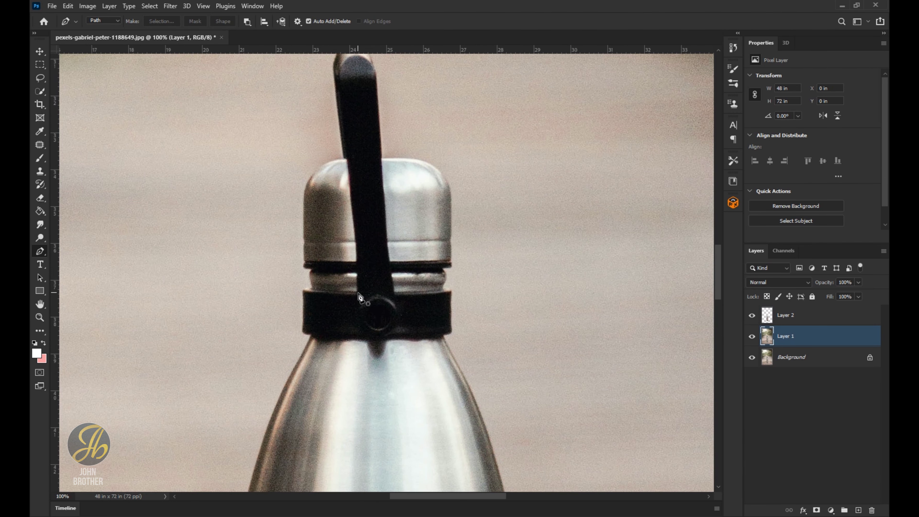
{"action": "left_click", "coordinate": [357, 293]}
{"action": "left_click", "coordinate": [318, 290]}
{"action": "left_click", "coordinate": [310, 280]}
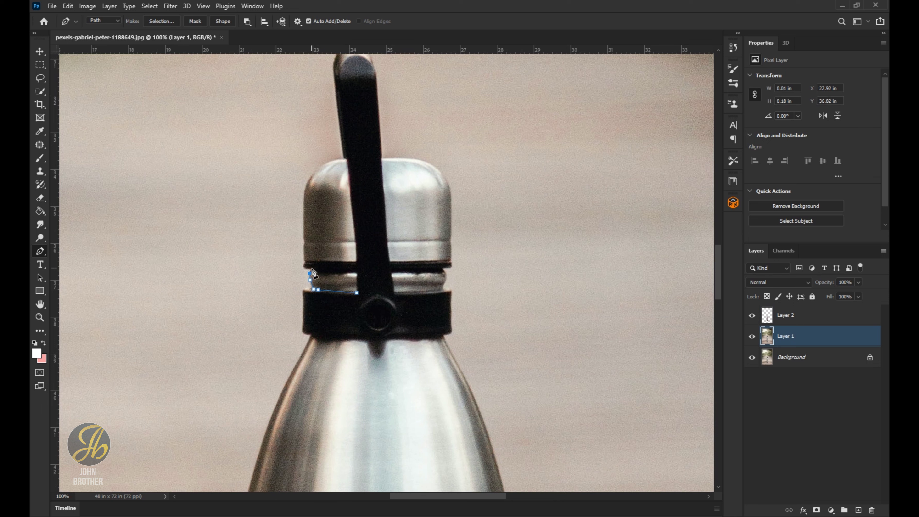
{"action": "left_click", "coordinate": [304, 261]}
{"action": "left_click", "coordinate": [303, 234]}
{"action": "left_click", "coordinate": [304, 206]}
{"action": "left_click", "coordinate": [306, 188]}
- Trace across the cap's rounded top and down its right side to close the outline
{"action": "left_click", "coordinate": [346, 159]}
{"action": "left_click", "coordinate": [381, 159]}
{"action": "left_click", "coordinate": [409, 158]}
{"action": "left_click", "coordinate": [444, 173]}
{"action": "left_click", "coordinate": [449, 182]}
{"action": "left_click", "coordinate": [452, 219]}
{"action": "left_click", "coordinate": [450, 240]}
{"action": "left_click", "coordinate": [452, 262]}
{"action": "left_click", "coordinate": [445, 279]}
{"action": "left_click", "coordinate": [421, 292]}
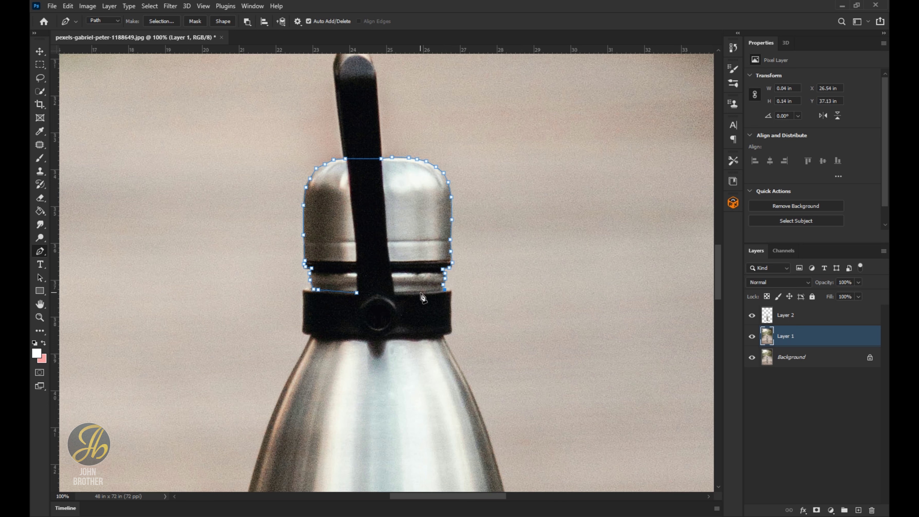
{"action": "left_click", "coordinate": [358, 293]}
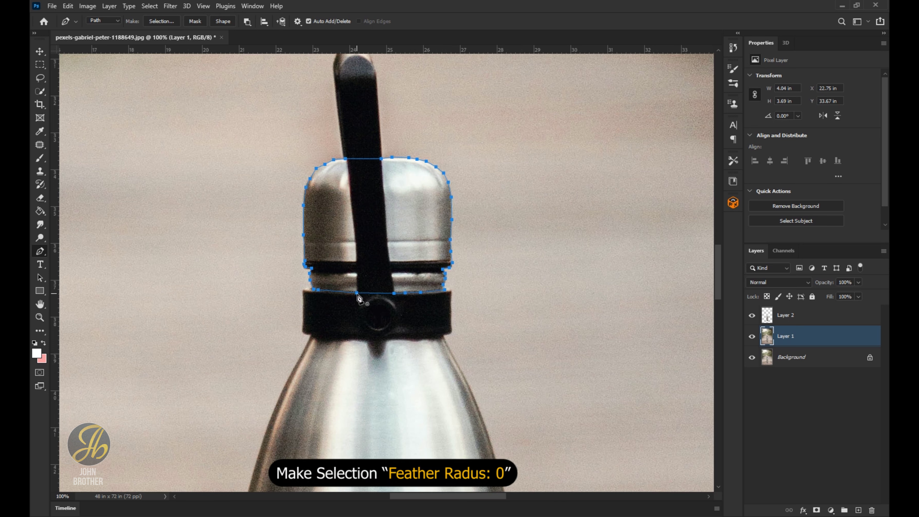
- Make a 0-feather selection from the cap outline and copy it onto Layer 3
{"action": "right_click", "coordinate": [393, 226]}
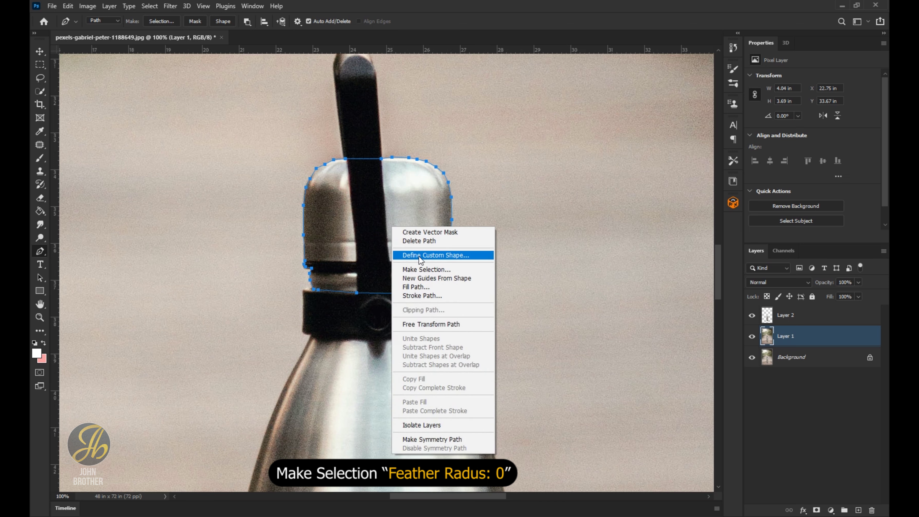
{"action": "left_click", "coordinate": [426, 270]}
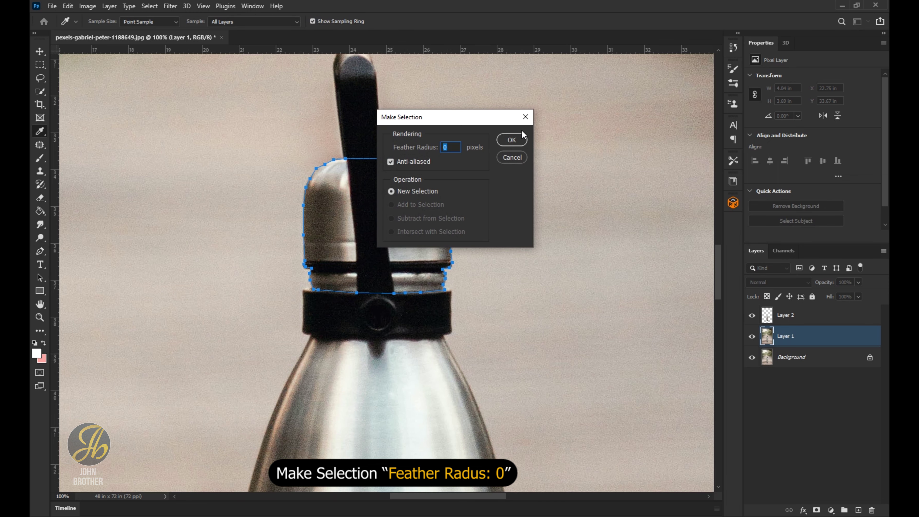
{"action": "left_click", "coordinate": [523, 140]}
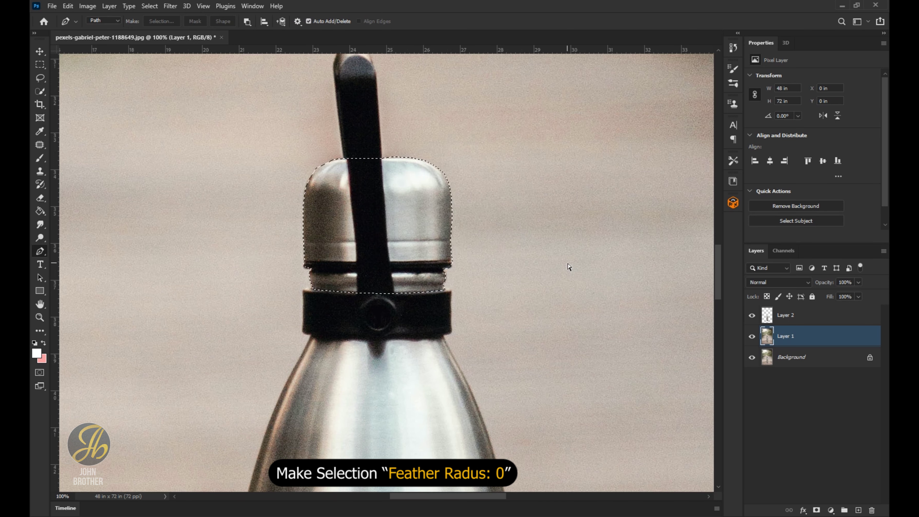
{"action": "key", "text": "ctrl+j"}
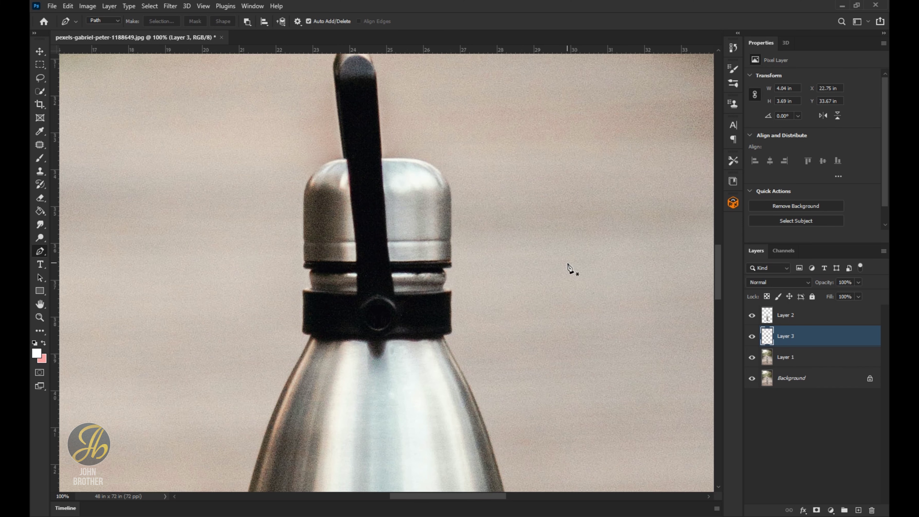
- Fit the whole photo on screen with the Zoom tool
{"action": "key", "text": "z"}
{"action": "right_click", "coordinate": [368, 263]}
{"action": "left_click", "coordinate": [388, 271]}
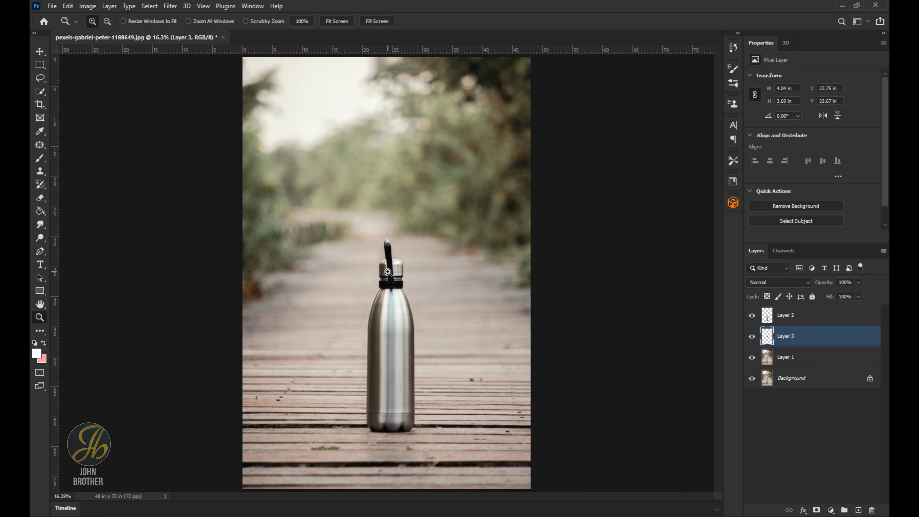
- On Layer 2, place vertical guides at the bottle body's left and right edges (about 20.6 and 28.7 in)
{"action": "left_click", "coordinate": [819, 315]}
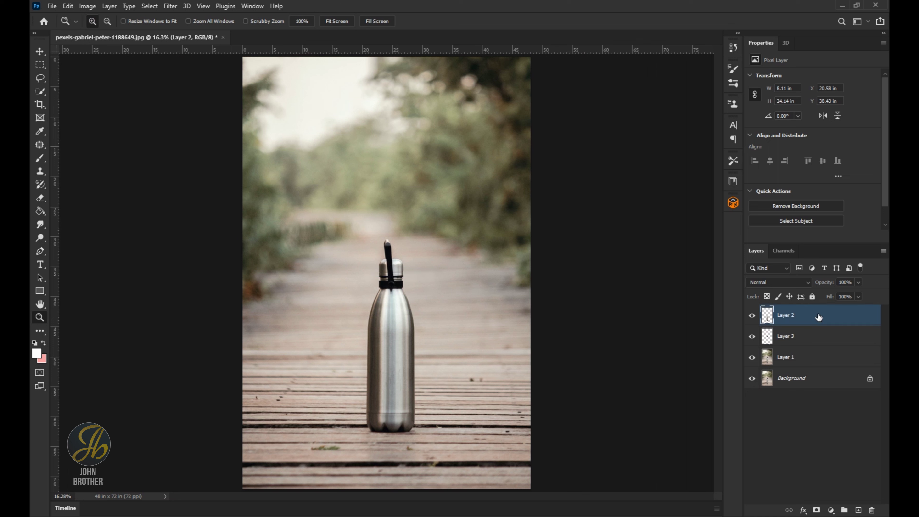
{"action": "left_click_drag", "start_coordinate": [54, 276], "coordinate": [364, 283]}
{"action": "left_click_drag", "start_coordinate": [55, 273], "coordinate": [410, 277]}
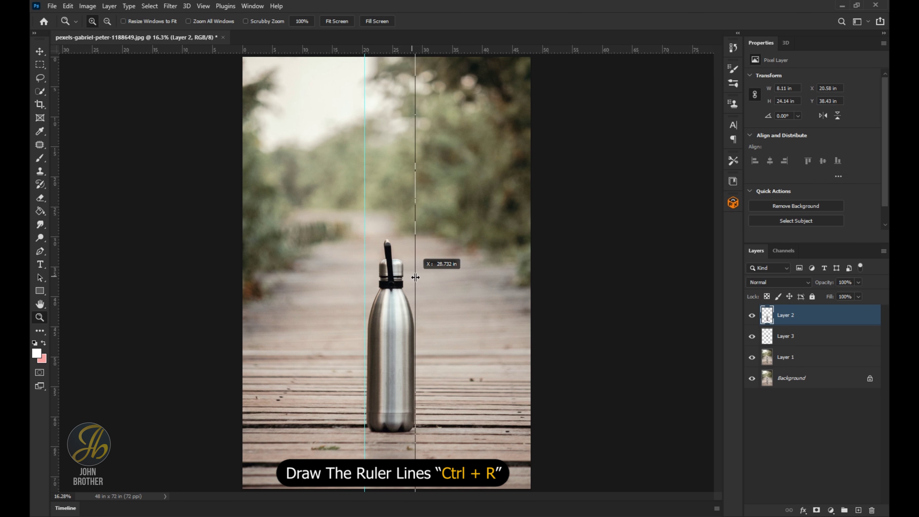
{"action": "left_click_drag", "start_coordinate": [410, 277], "coordinate": [418, 277]}
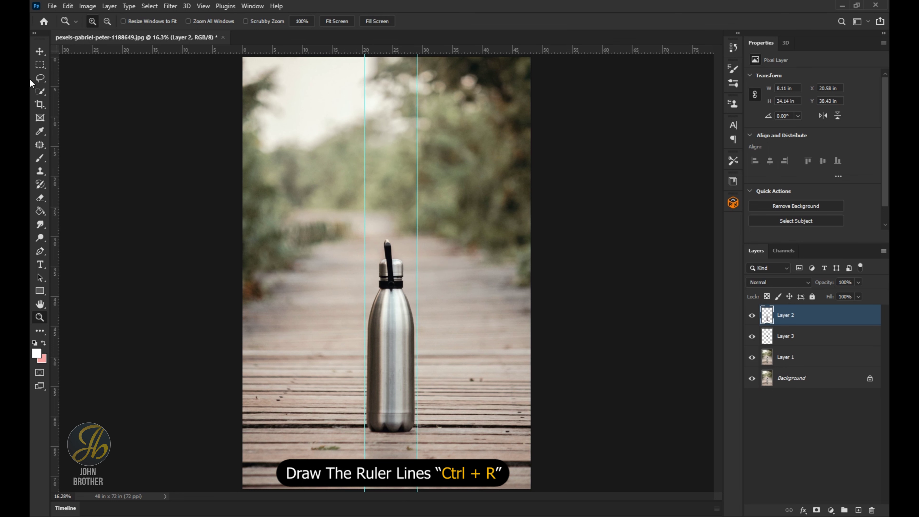
{"action": "left_click", "coordinate": [40, 52]}
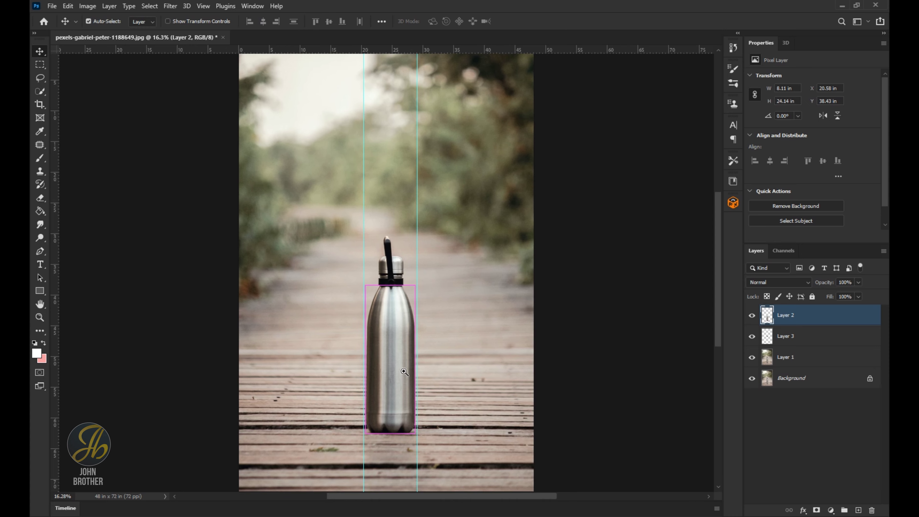
{"action": "scroll", "coordinate": [405, 373], "scroll_direction": "up", "scroll_amount": 5}
{"action": "left_click_drag", "start_coordinate": [408, 365], "coordinate": [410, 330]}
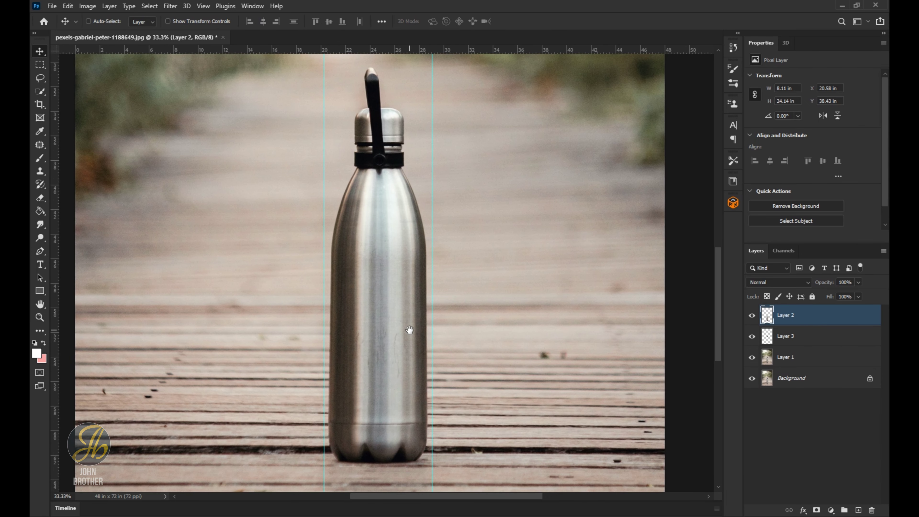
- Draw a rectangle between the guides from neck to base with no stroke and red fill
{"action": "left_click", "coordinate": [40, 290]}
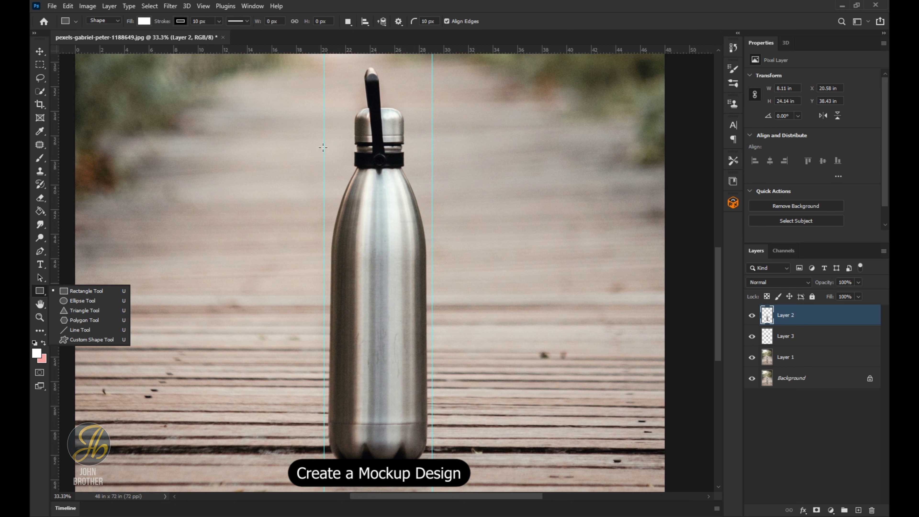
{"action": "left_click_drag", "start_coordinate": [324, 147], "coordinate": [433, 449]}
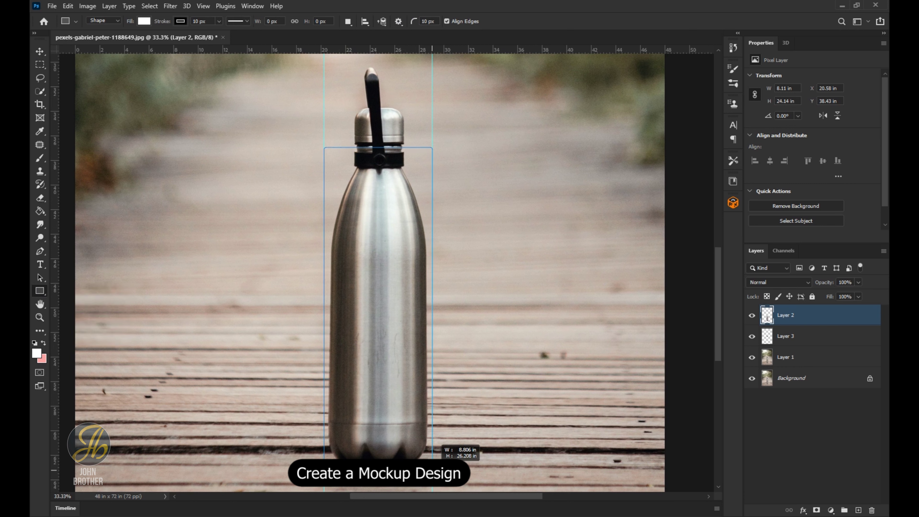
{"action": "left_click_drag", "start_coordinate": [432, 458], "coordinate": [432, 458]}
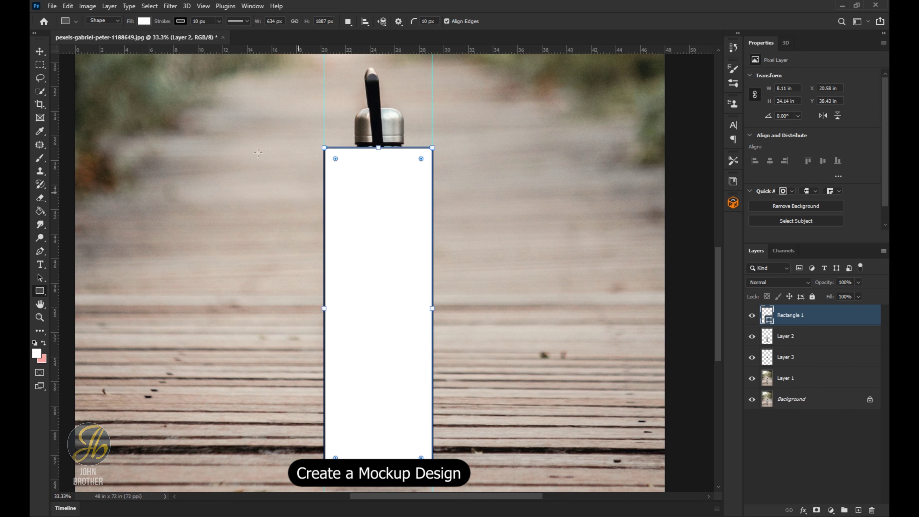
{"action": "left_click", "coordinate": [180, 21]}
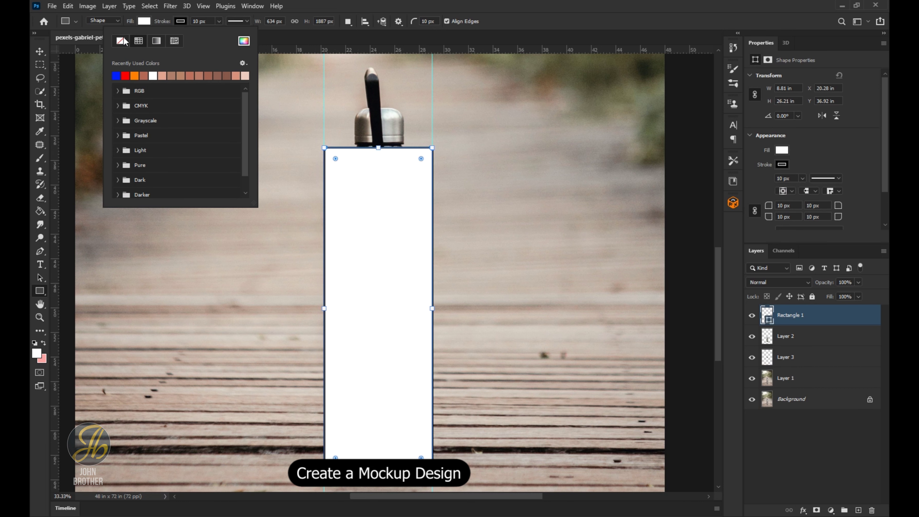
{"action": "left_click", "coordinate": [122, 38]}
{"action": "left_click", "coordinate": [144, 21]}
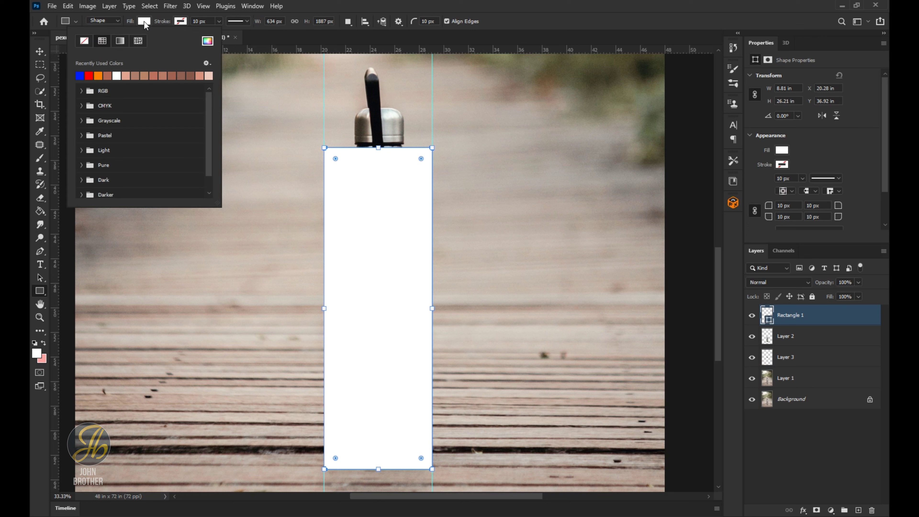
{"action": "left_click", "coordinate": [90, 75]}
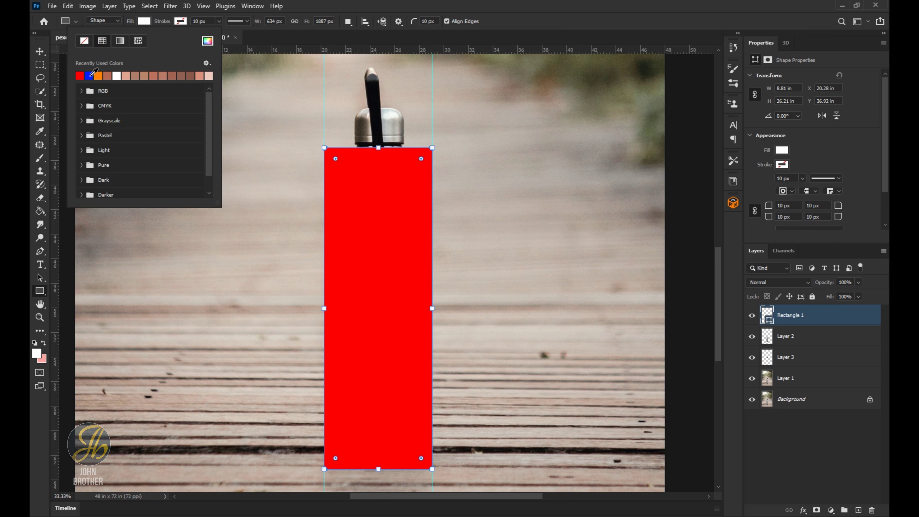
{"action": "left_click", "coordinate": [40, 52]}
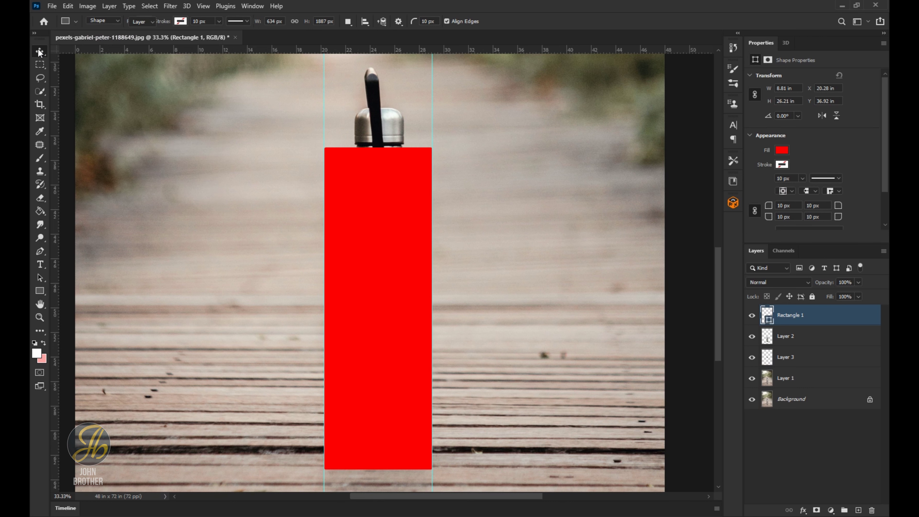
- Convert Rectangle 1 to a smart object, set it to Linear Burn and clip it to Layer 2
{"action": "right_click", "coordinate": [817, 316]}
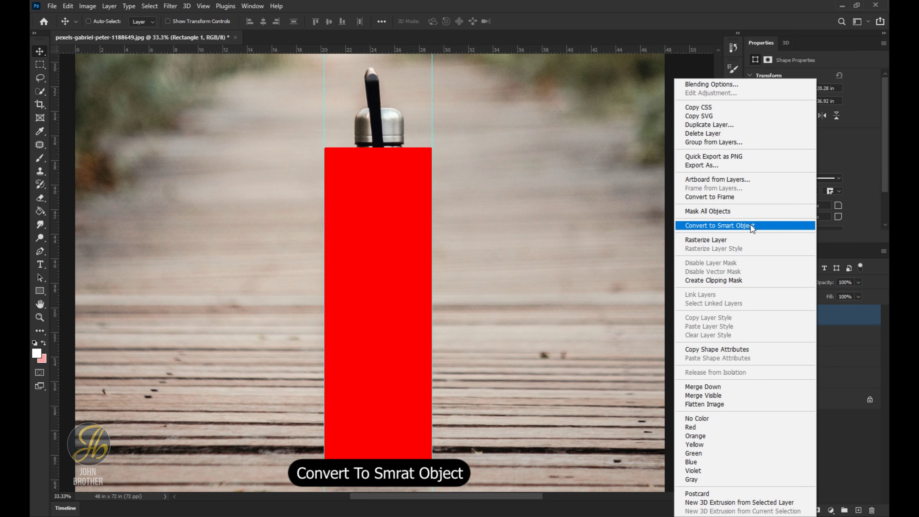
{"action": "left_click", "coordinate": [750, 225]}
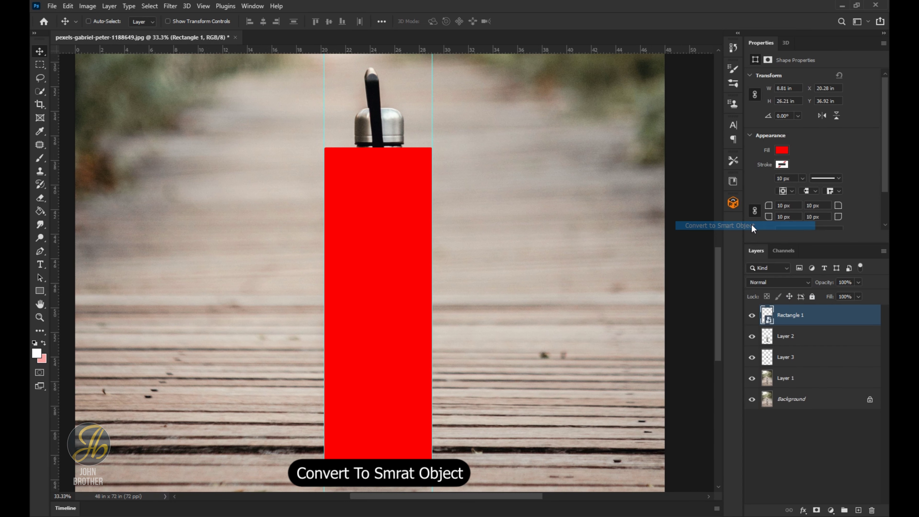
{"action": "left_click", "coordinate": [786, 281]}
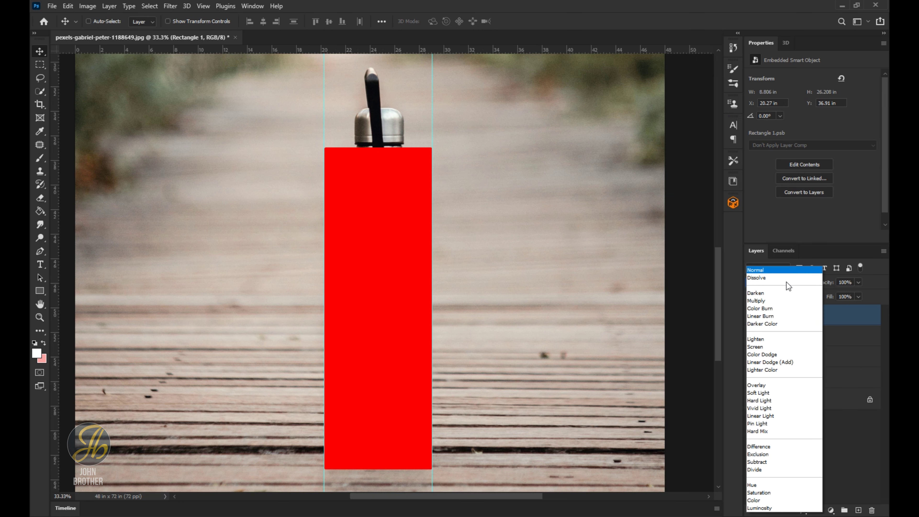
{"action": "left_click", "coordinate": [781, 316]}
{"action": "right_click", "coordinate": [854, 315]}
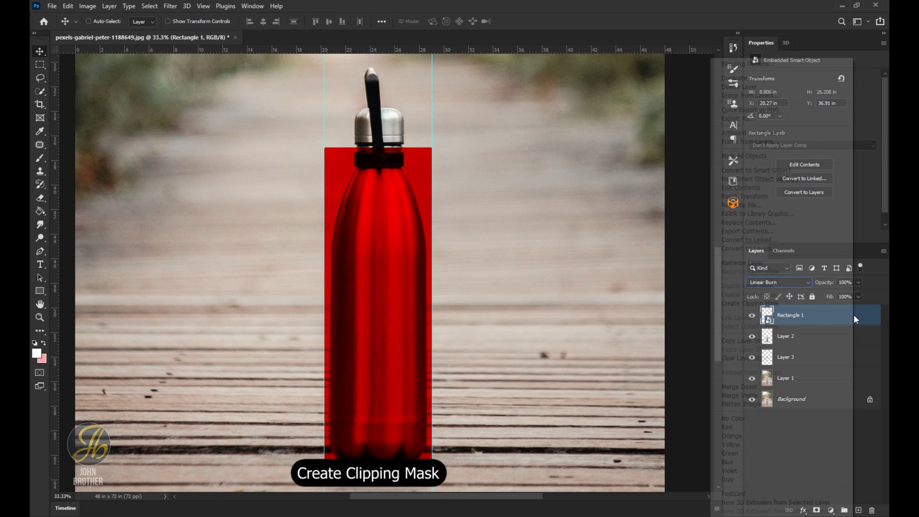
{"action": "left_click", "coordinate": [790, 304]}
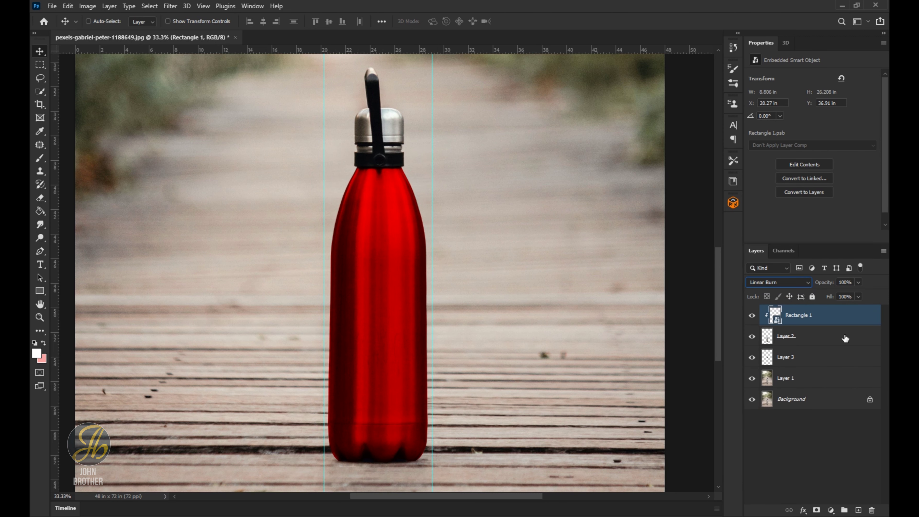
{"action": "left_click", "coordinate": [838, 382]}
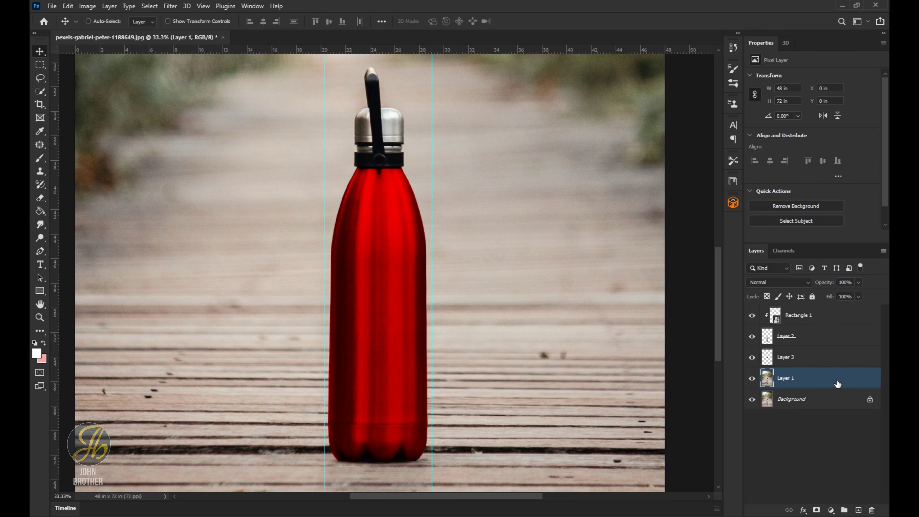
- Drag Layer 1 to the top of the layer stack and convert it to a smart object
{"action": "left_click_drag", "start_coordinate": [836, 379], "coordinate": [827, 309]}
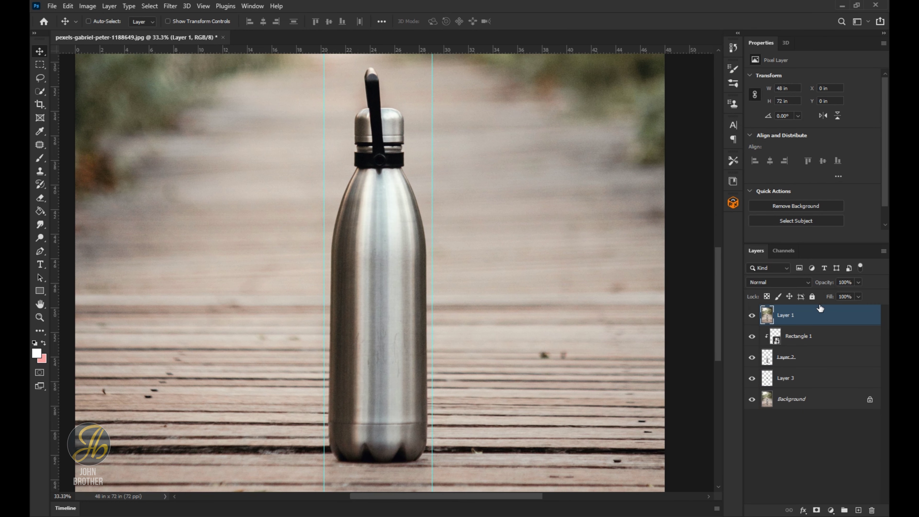
{"action": "right_click", "coordinate": [826, 320]}
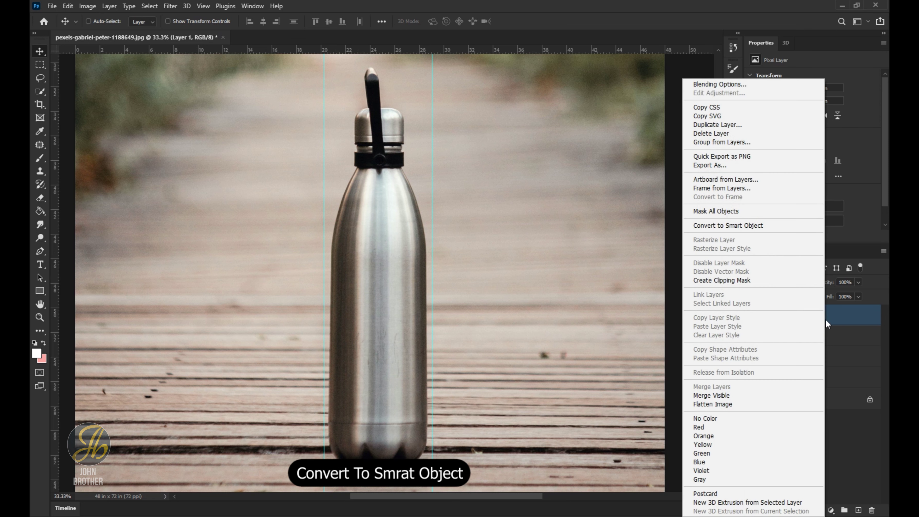
{"action": "left_click", "coordinate": [727, 225]}
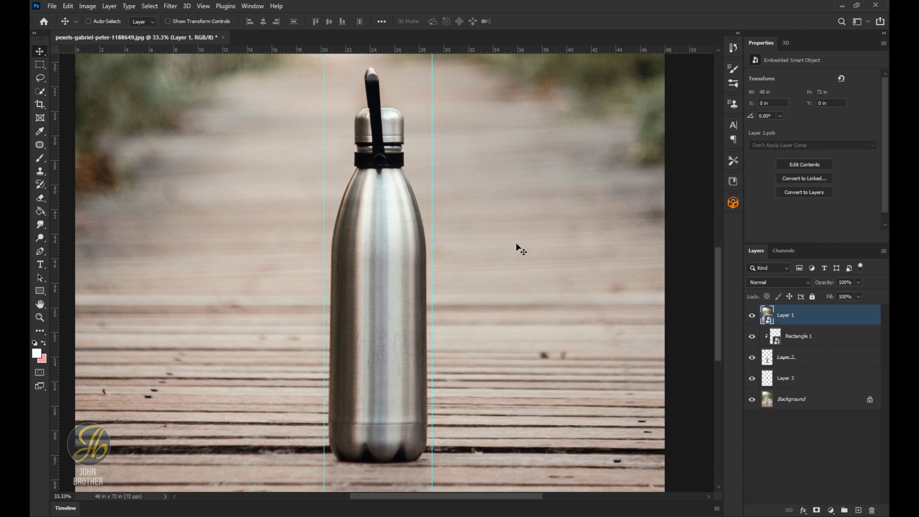
{"action": "left_click", "coordinate": [171, 6]}
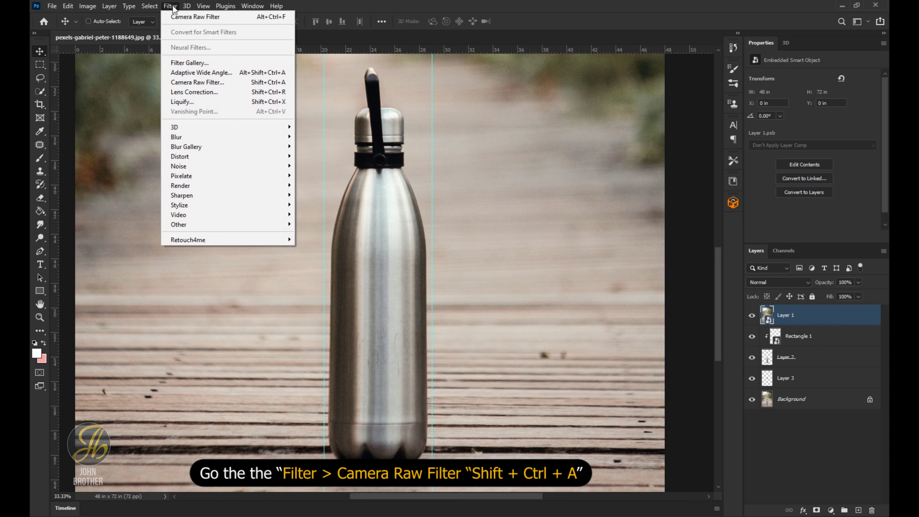
- Apply a Camera Raw filter to Layer 1: Saturation -100, Exposure -2.40, Whites +89
{"action": "left_click", "coordinate": [218, 82]}
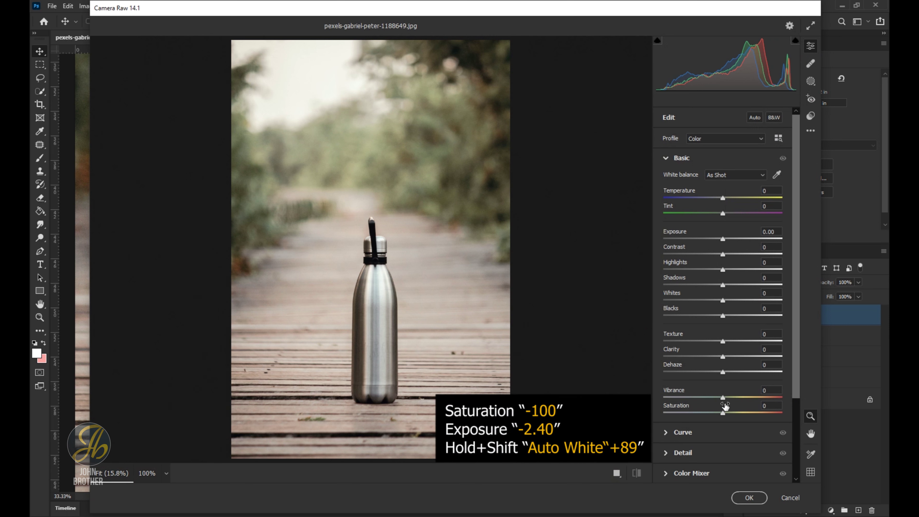
{"action": "left_click_drag", "start_coordinate": [723, 413], "coordinate": [664, 414]}
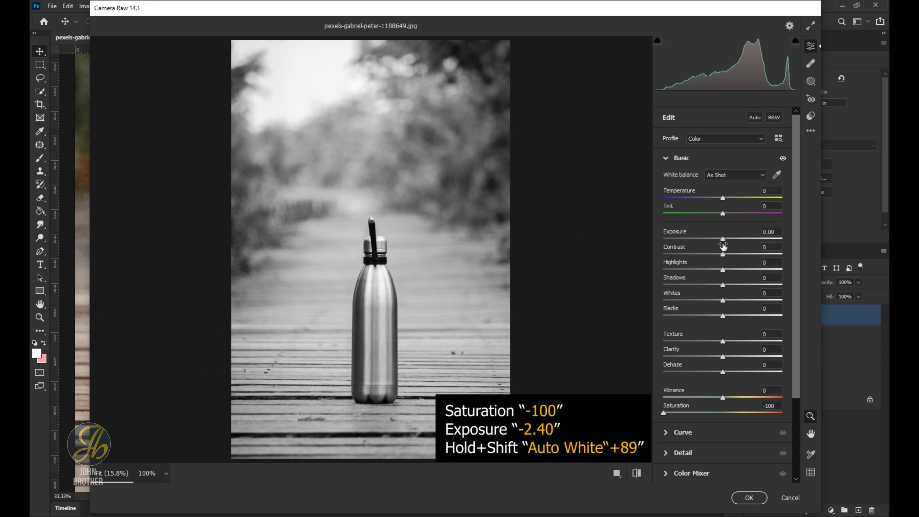
{"action": "left_click_drag", "start_coordinate": [723, 240], "coordinate": [695, 240]}
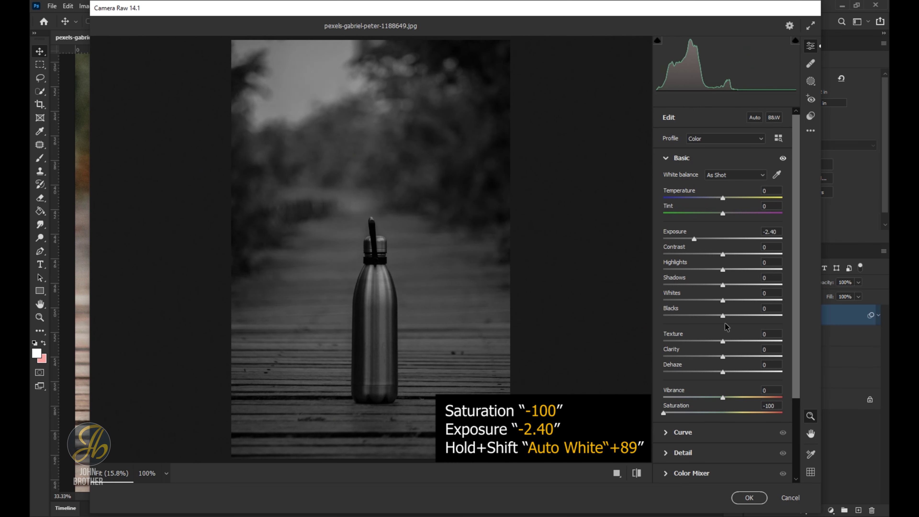
{"action": "left_click_drag", "start_coordinate": [722, 301], "coordinate": [757, 300]}
{"action": "left_click_drag", "start_coordinate": [758, 302], "coordinate": [766, 302]}
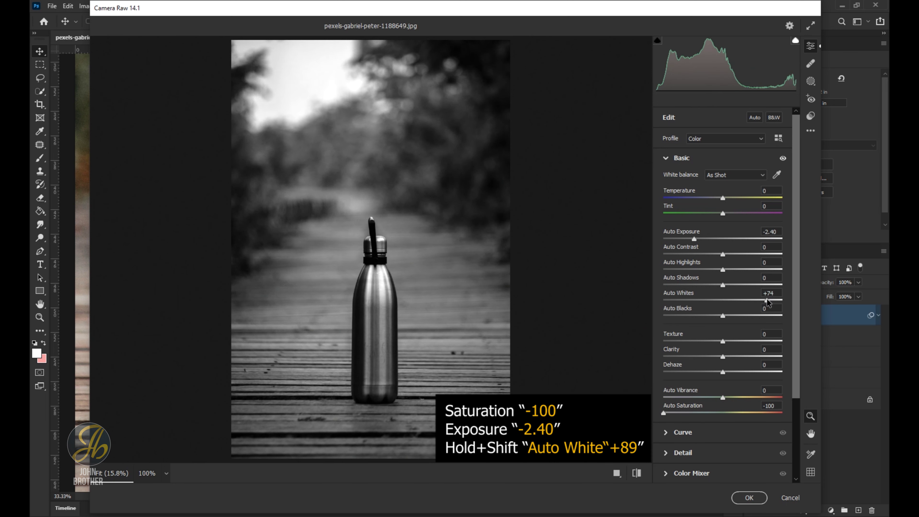
{"action": "left_click_drag", "start_coordinate": [766, 302], "coordinate": [777, 305]}
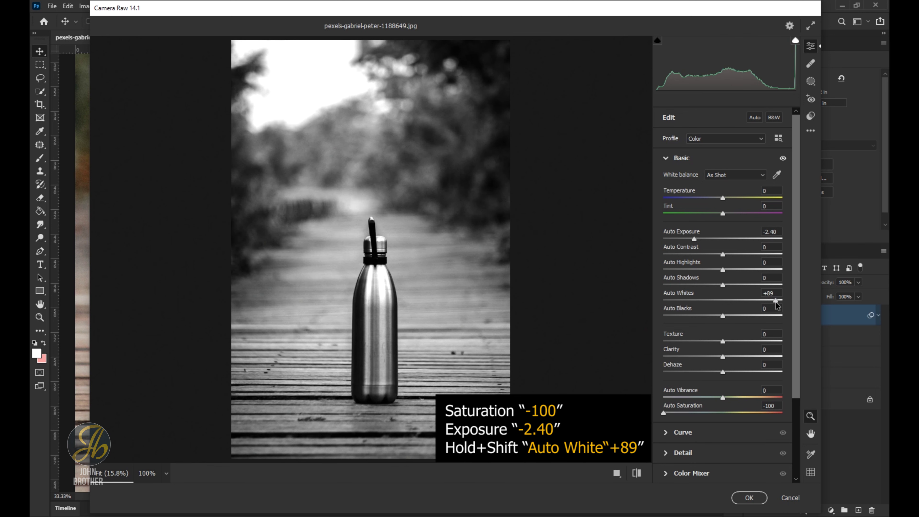
{"action": "left_click", "coordinate": [748, 496]}
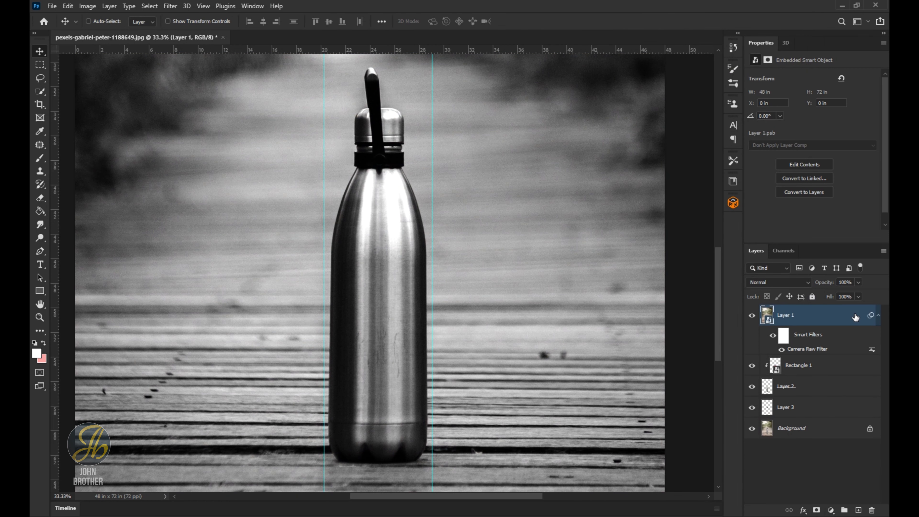
- Clip Layer 1 to the layer below and blend it in Screen mode at about 87% opacity
{"action": "left_click", "coordinate": [878, 316]}
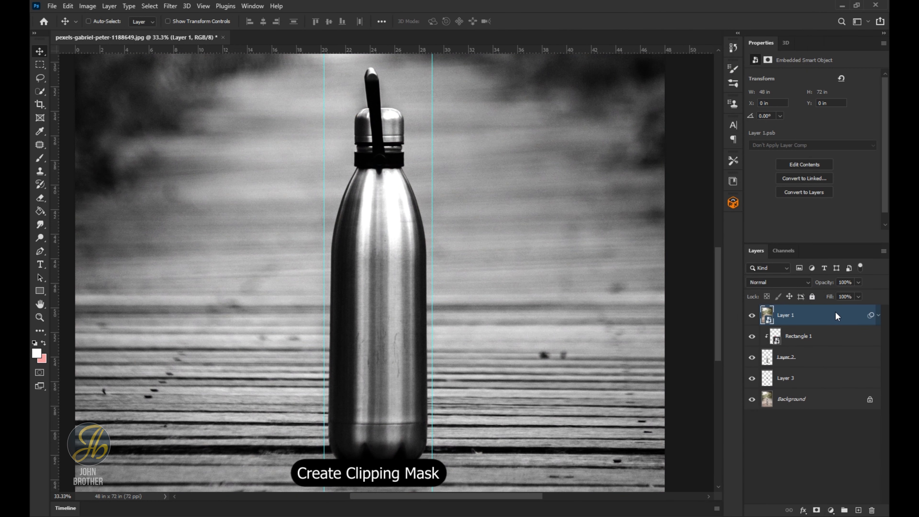
{"action": "right_click", "coordinate": [836, 313]}
{"action": "left_click", "coordinate": [798, 307]}
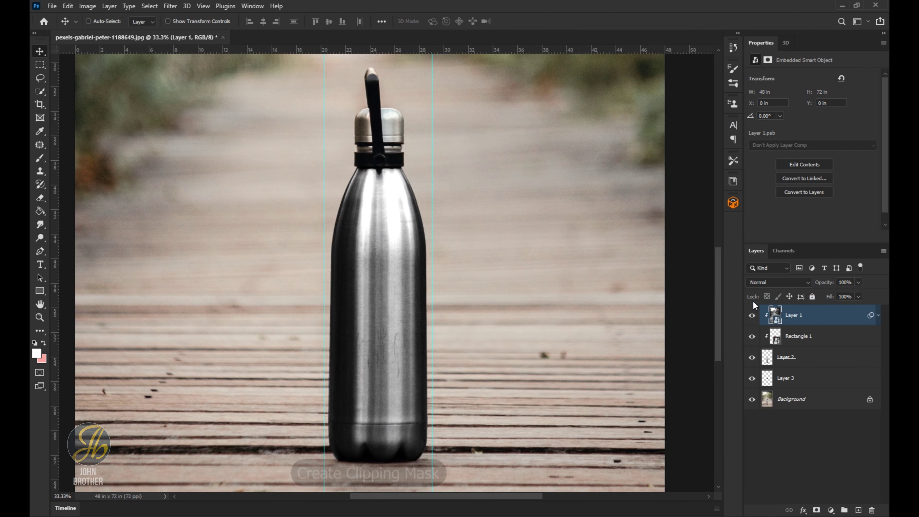
{"action": "left_click", "coordinate": [791, 282]}
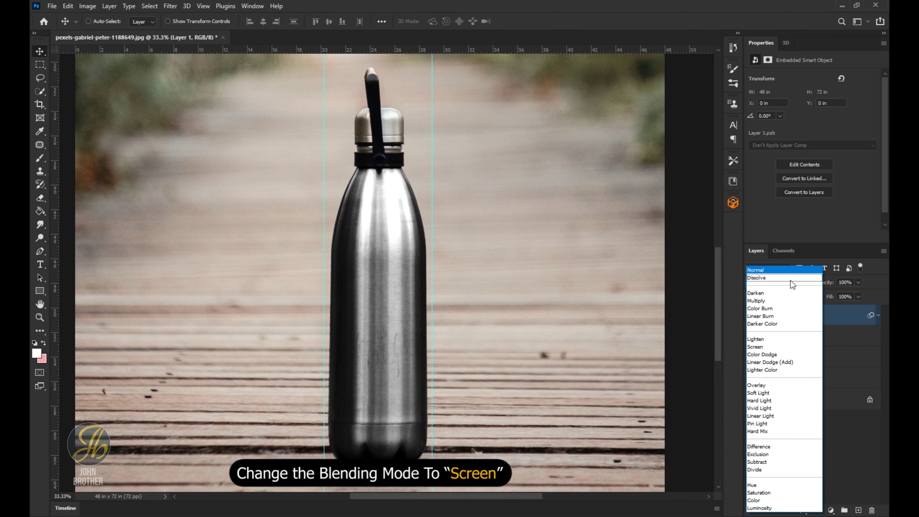
{"action": "left_click", "coordinate": [768, 347]}
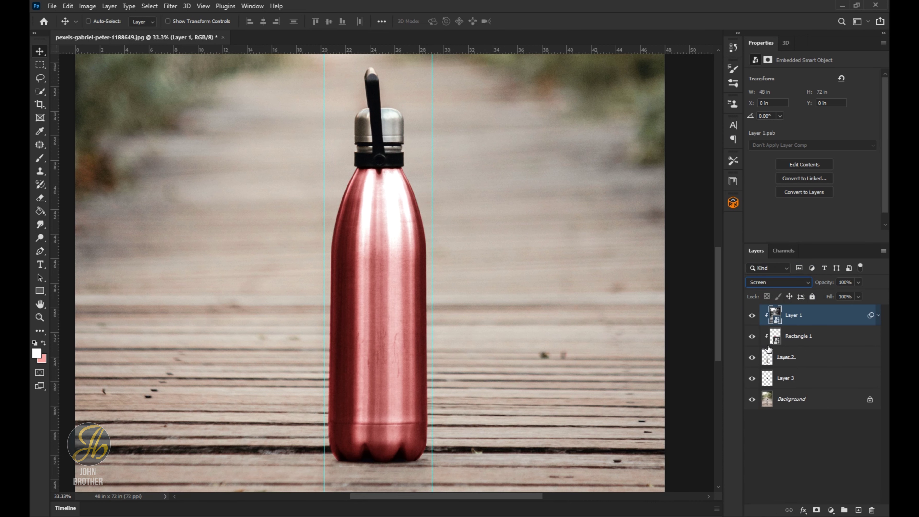
{"action": "left_click", "coordinate": [859, 283]}
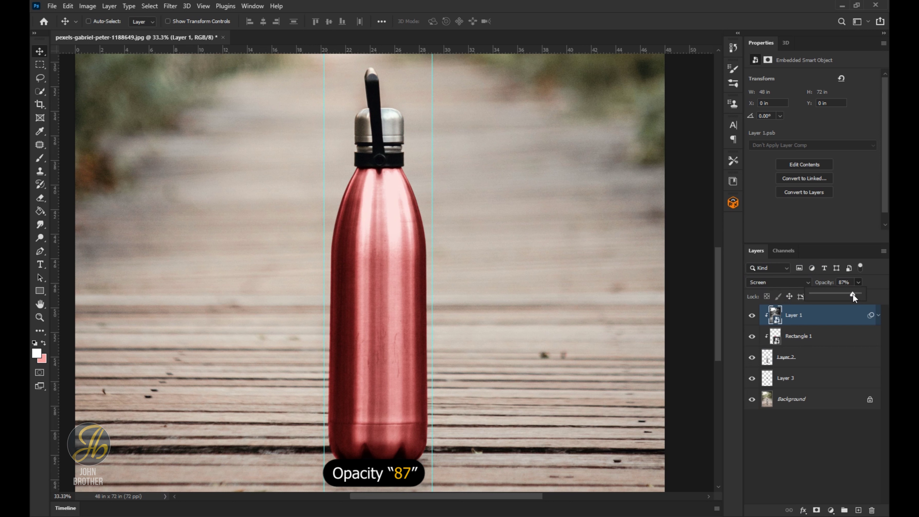
{"action": "left_click", "coordinate": [850, 379]}
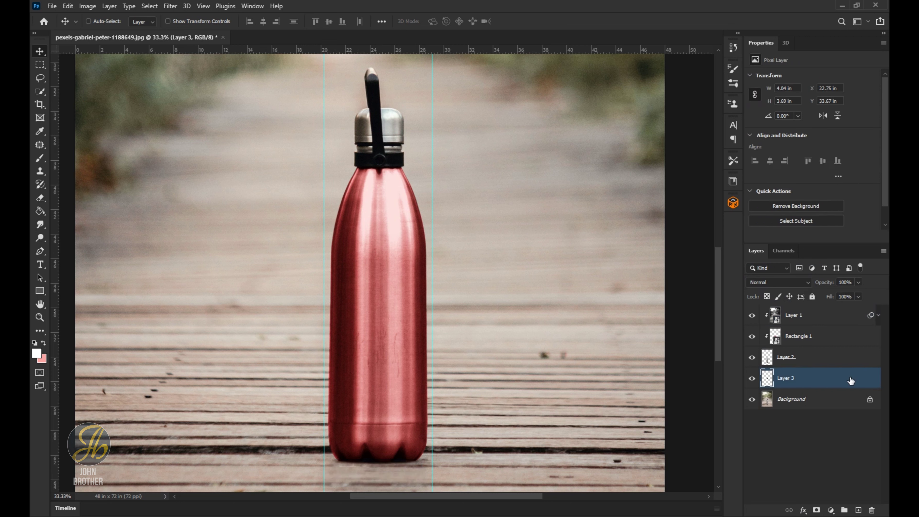
- Draw a rectangle over the bottle cap and nudge it into position
{"action": "left_click", "coordinate": [40, 290]}
{"action": "left_click_drag", "start_coordinate": [334, 100], "coordinate": [417, 162]}
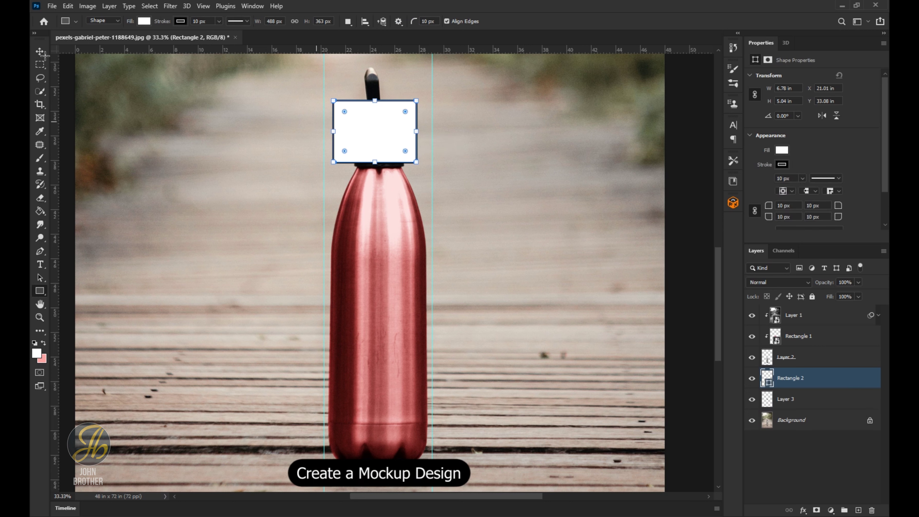
{"action": "left_click", "coordinate": [40, 51]}
{"action": "left_click_drag", "start_coordinate": [379, 142], "coordinate": [383, 141]}
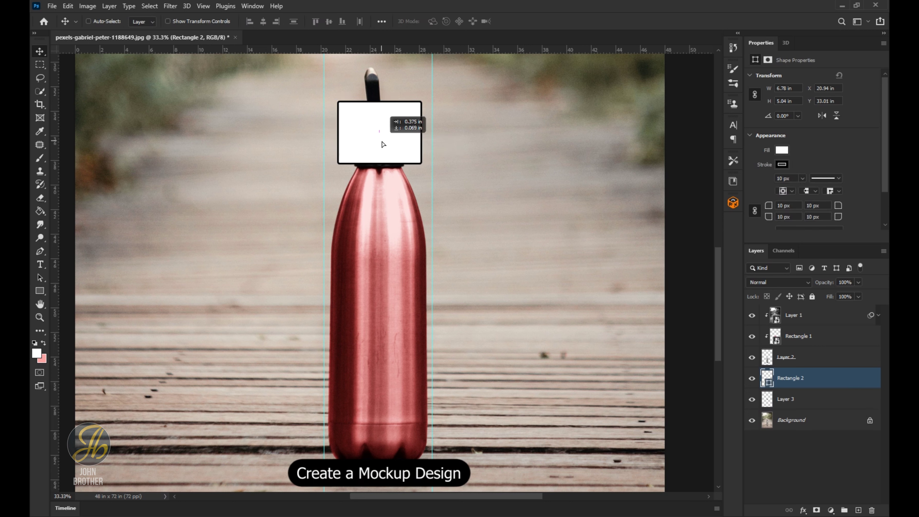
- Give the rectangle a red fill and no stroke
{"action": "left_click", "coordinate": [40, 291]}
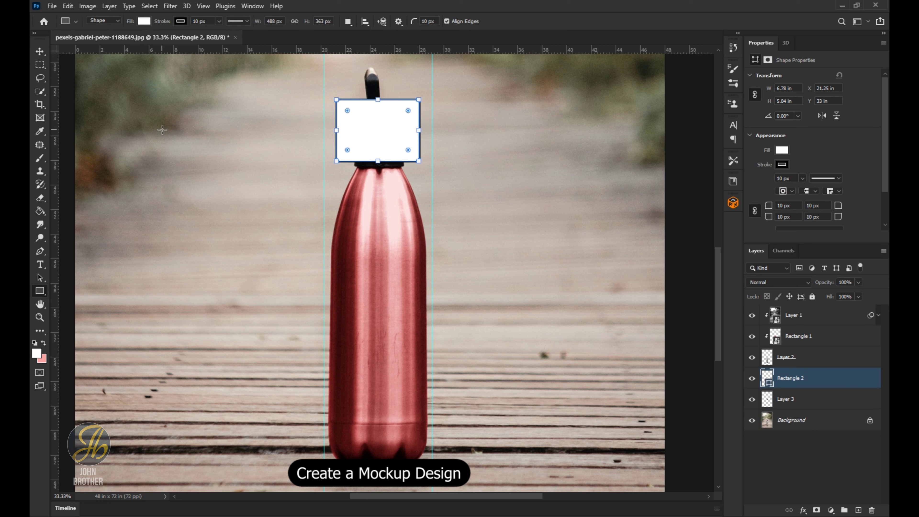
{"action": "left_click", "coordinate": [144, 21]}
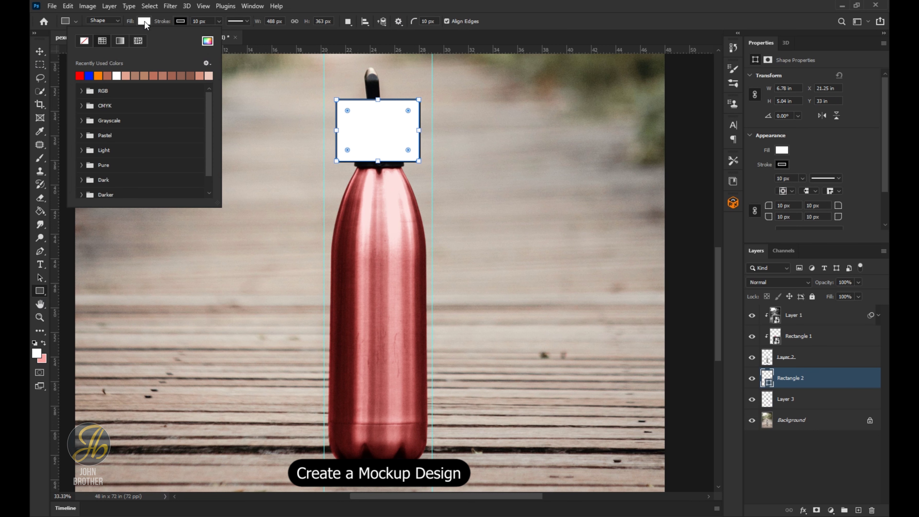
{"action": "left_click", "coordinate": [80, 76]}
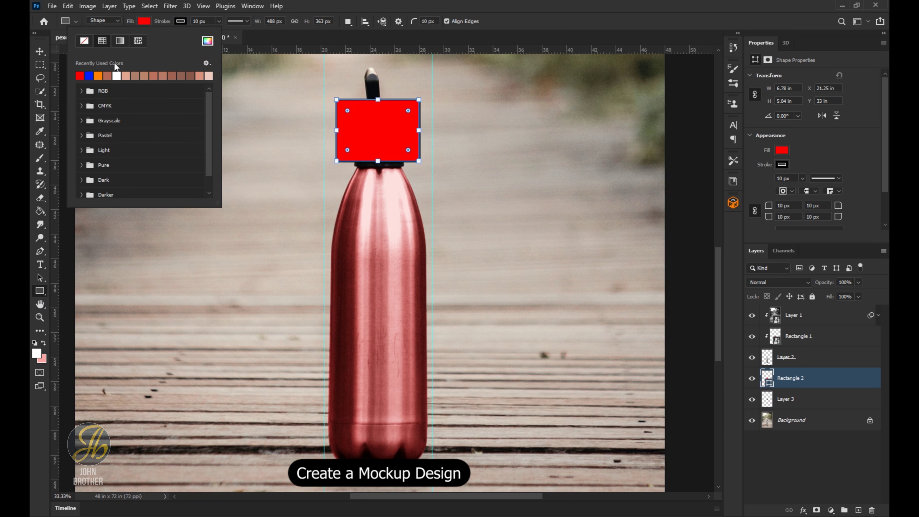
{"action": "left_click", "coordinate": [178, 23]}
{"action": "left_click", "coordinate": [122, 42]}
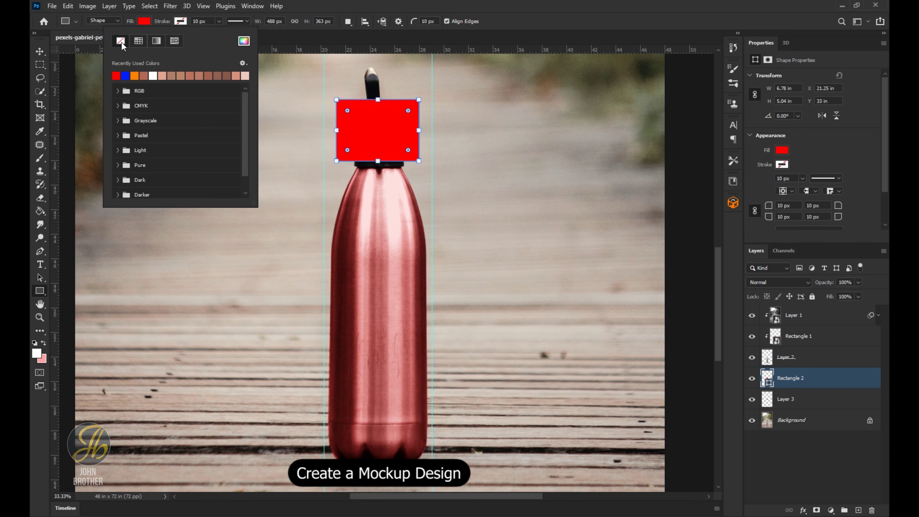
{"action": "left_click", "coordinate": [41, 52]}
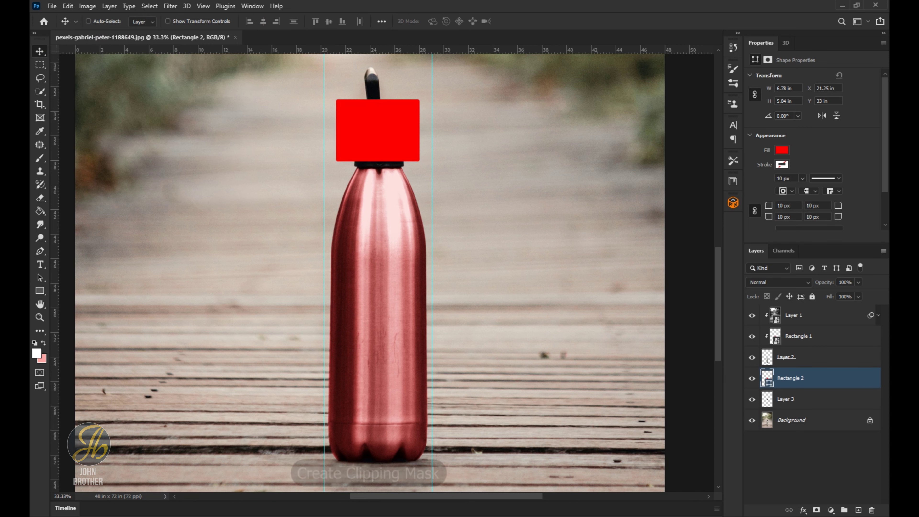
- Clip Rectangle 2 to the cap layer and set its blend mode to Multiply
{"action": "right_click", "coordinate": [848, 378]}
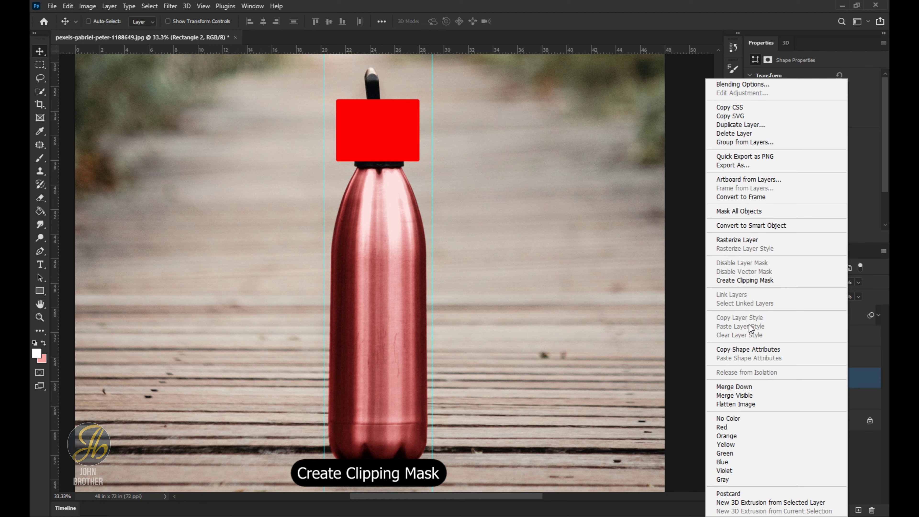
{"action": "left_click", "coordinate": [747, 282]}
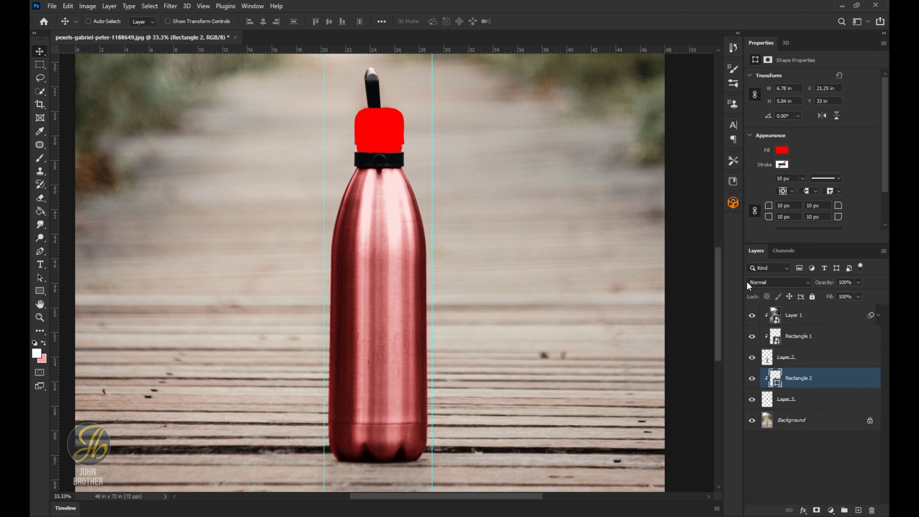
{"action": "left_click", "coordinate": [796, 284]}
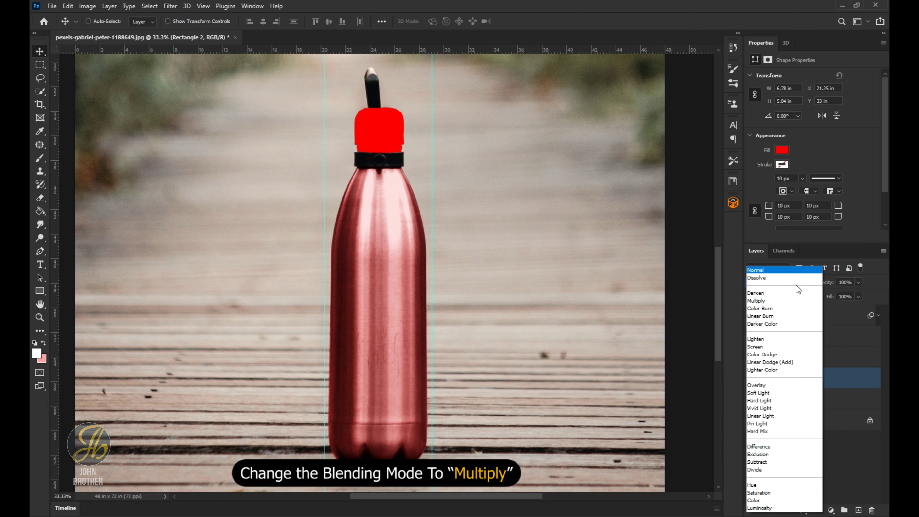
{"action": "left_click", "coordinate": [766, 302]}
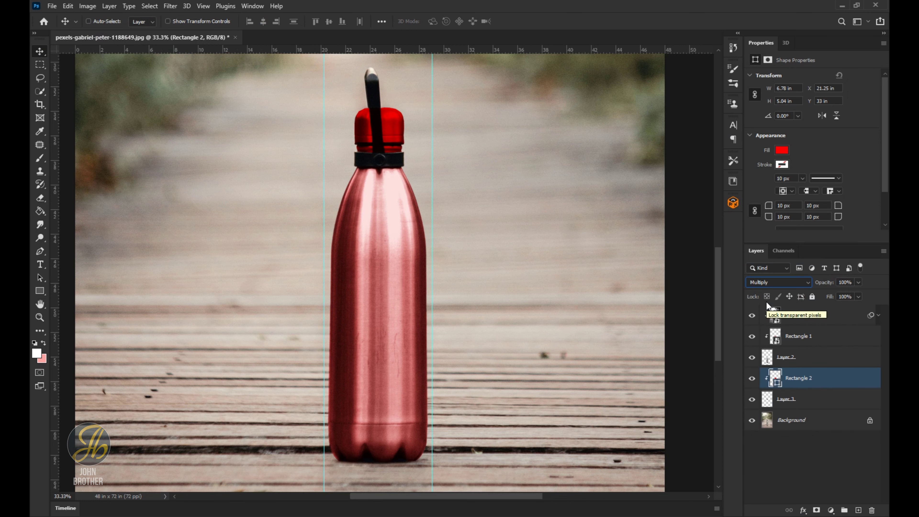
- Open Rectangle 1's smart object and place a text layer on the red rectangle
{"action": "left_click", "coordinate": [778, 336]}
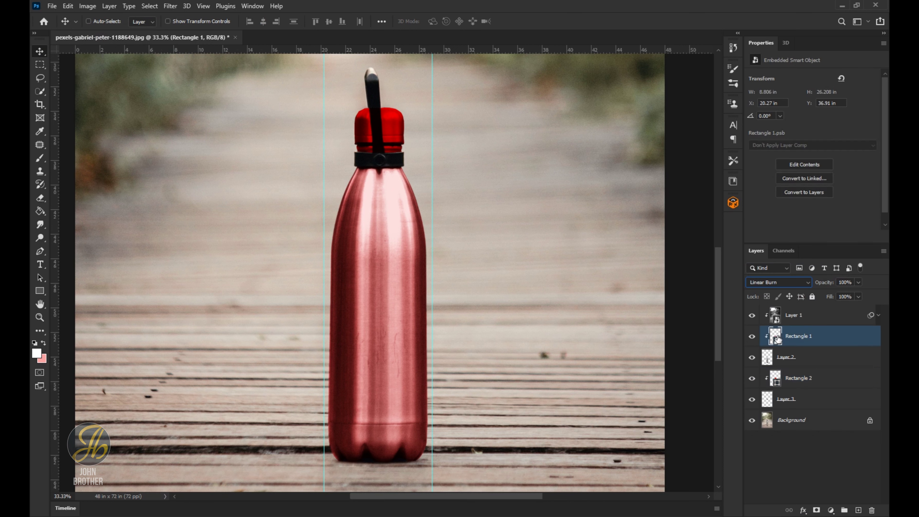
{"action": "double_click", "coordinate": [777, 338]}
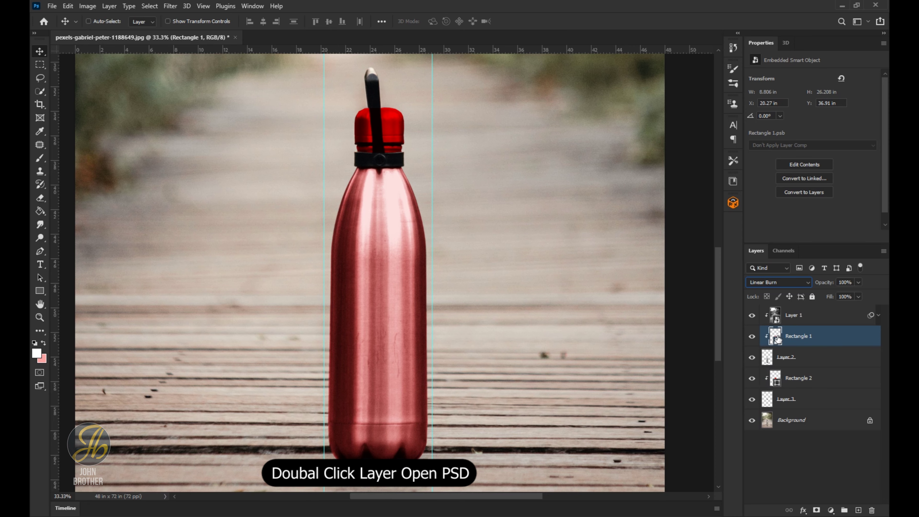
{"action": "left_click", "coordinate": [40, 264]}
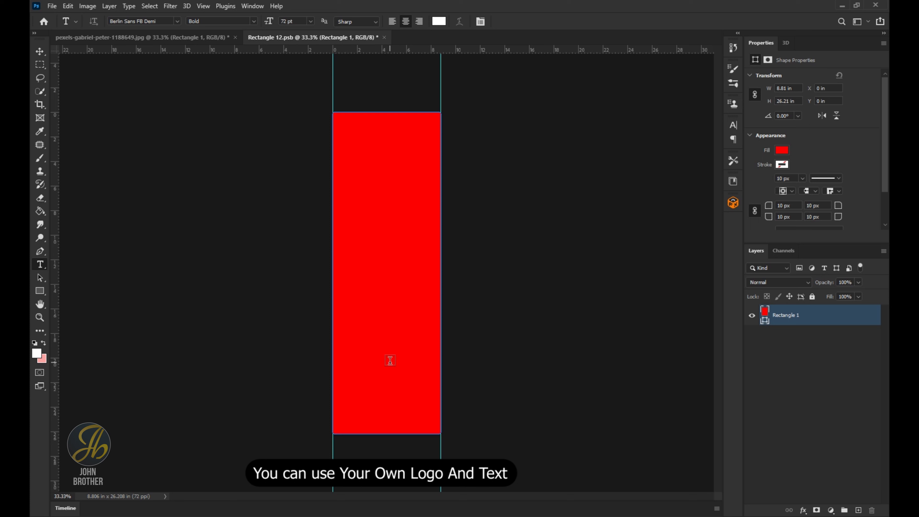
{"action": "left_click", "coordinate": [390, 361]}
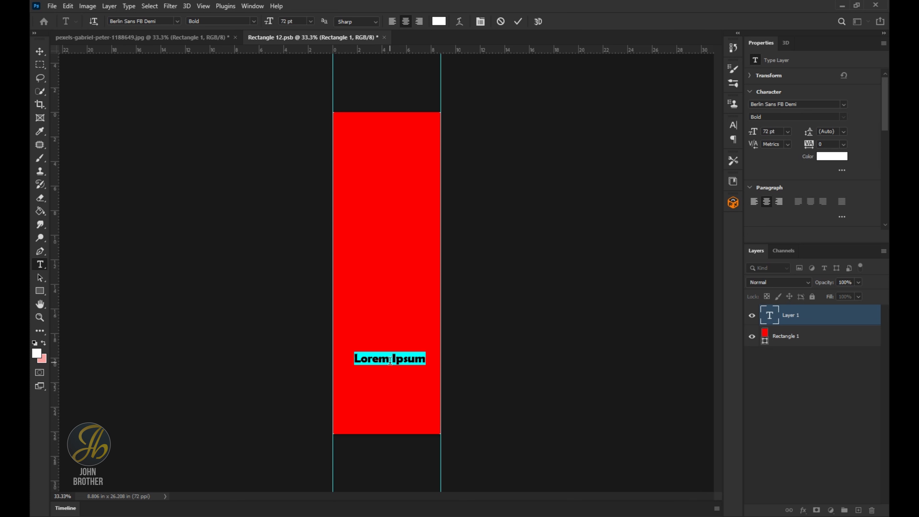
- Replace the placeholder with two-line text 'JB' / 'E C' at 72 pt
{"action": "key", "text": "BackSpace"}
{"action": "type", "text": "J"}
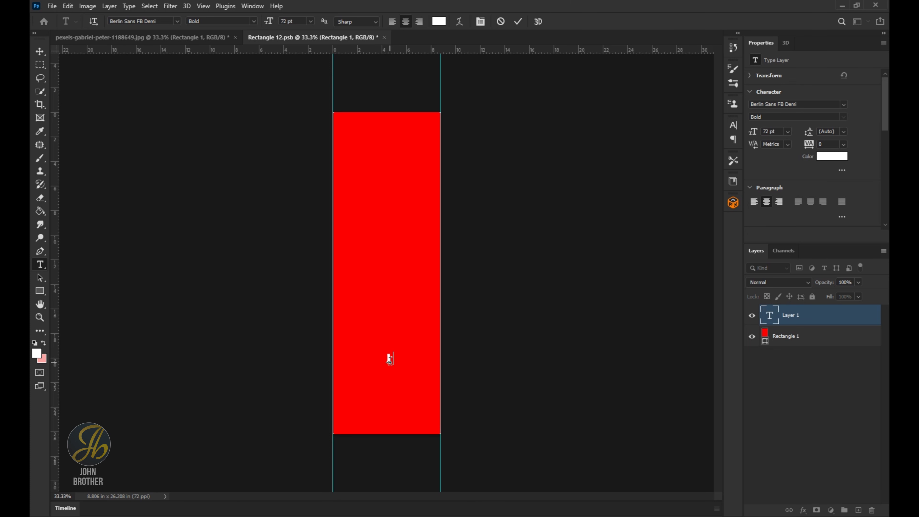
{"action": "type", "text": "B"}
{"action": "key", "text": "Return"}
{"action": "type", "text": "E"}
{"action": "type", "text": " C"}
{"action": "key", "text": "ctrl+a"}
{"action": "left_click", "coordinate": [311, 21]}
{"action": "left_click", "coordinate": [297, 151]}
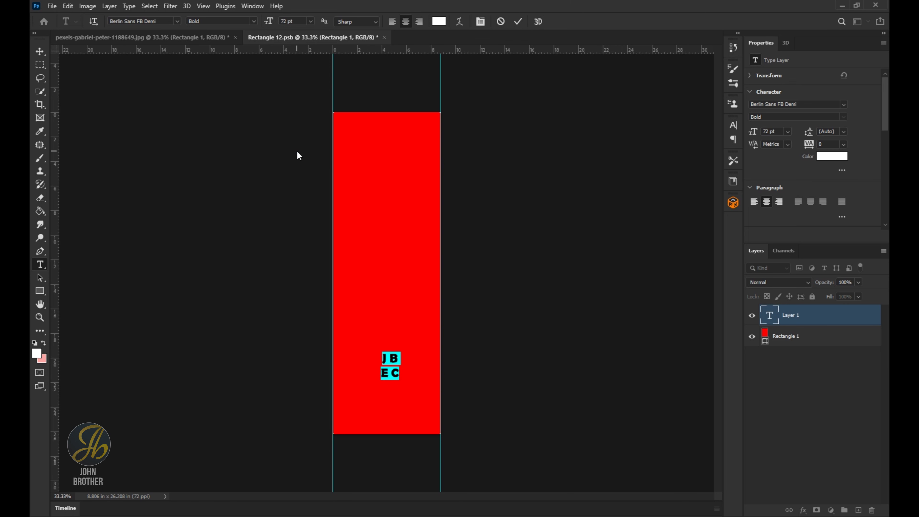
{"action": "left_click", "coordinate": [40, 51]}
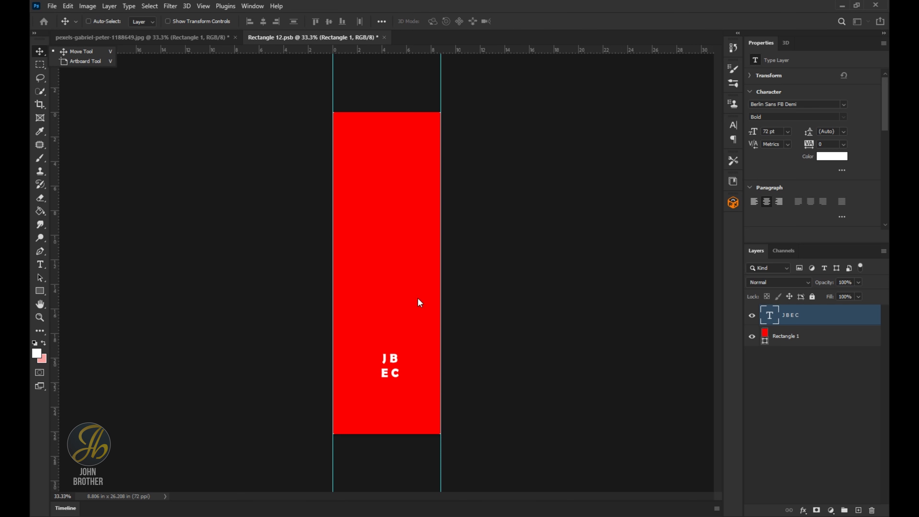
{"action": "key", "text": "ctrl+t"}
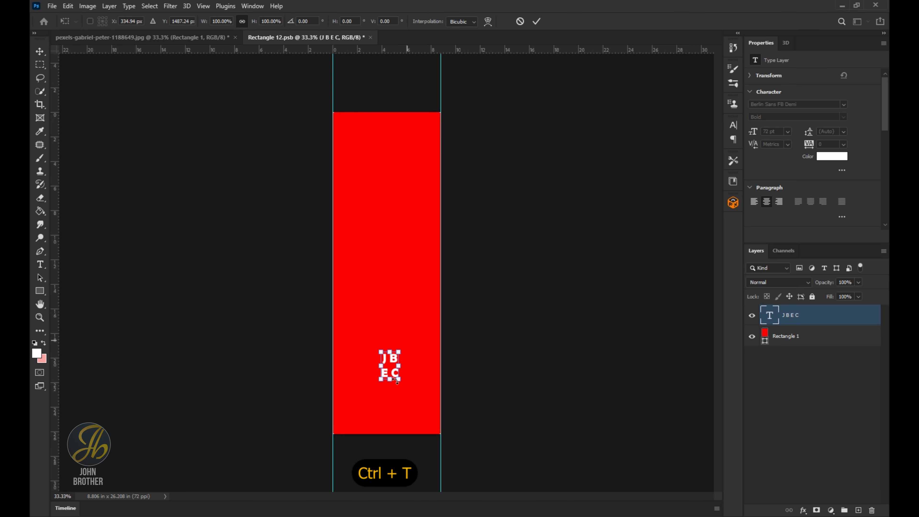
- Enlarge the J B E C text to the label's width and move it higher
{"action": "left_click_drag", "start_coordinate": [399, 379], "coordinate": [442, 435]}
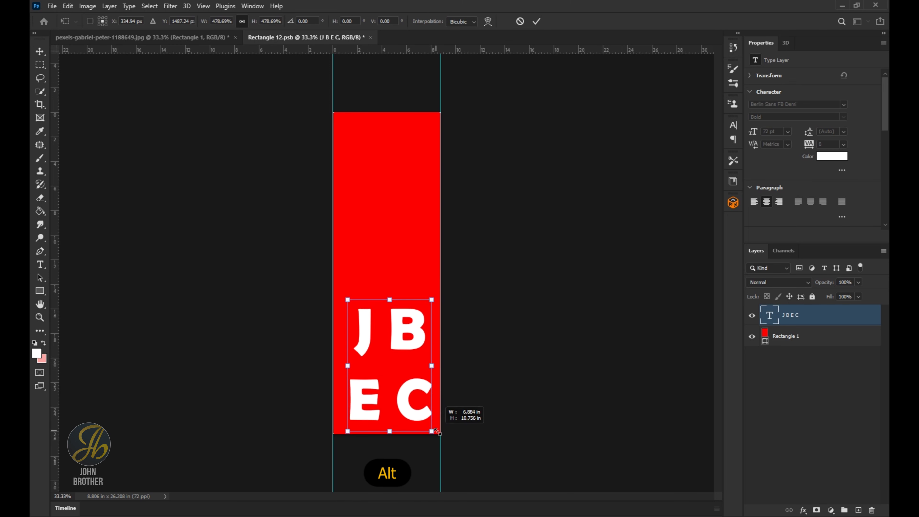
{"action": "left_click_drag", "start_coordinate": [442, 434], "coordinate": [438, 438]}
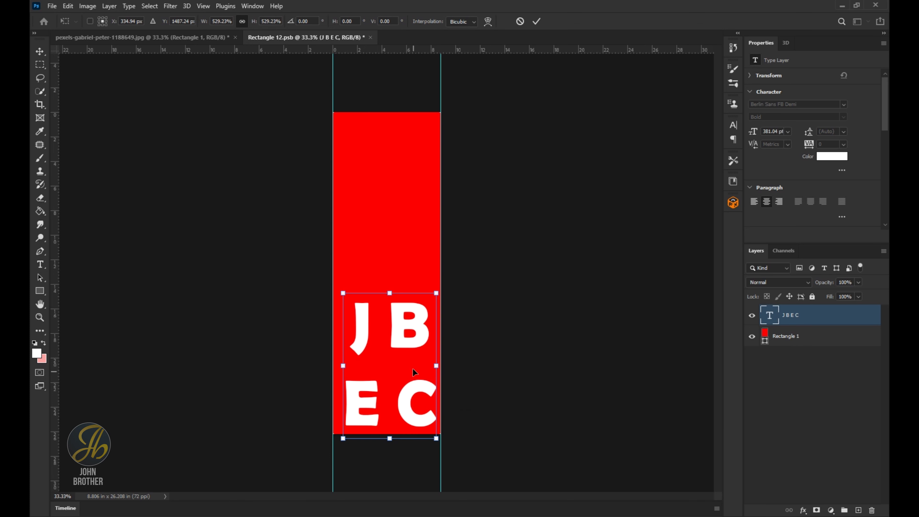
{"action": "left_click_drag", "start_coordinate": [416, 390], "coordinate": [410, 358]}
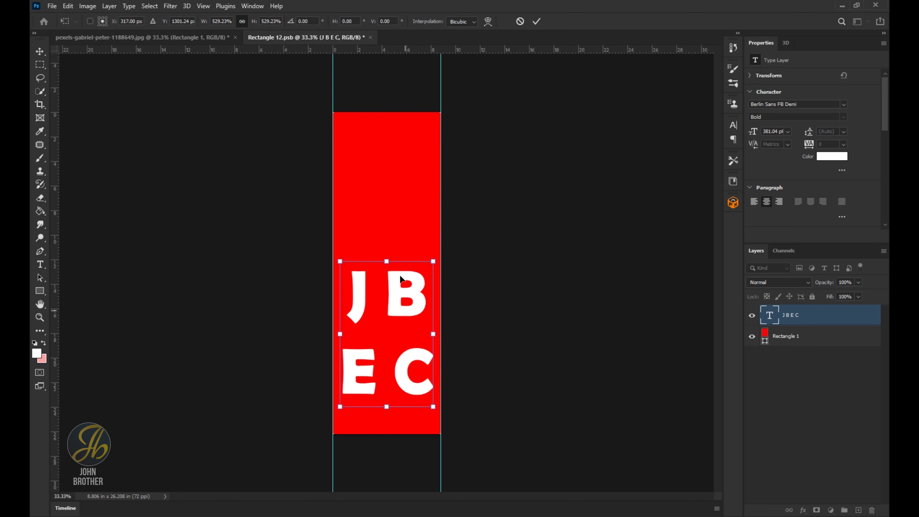
{"action": "key", "text": "Return"}
- Recolour all the J B E C letters orange, hex cc6602
{"action": "left_click", "coordinate": [415, 303]}
{"action": "double_click", "coordinate": [415, 303]}
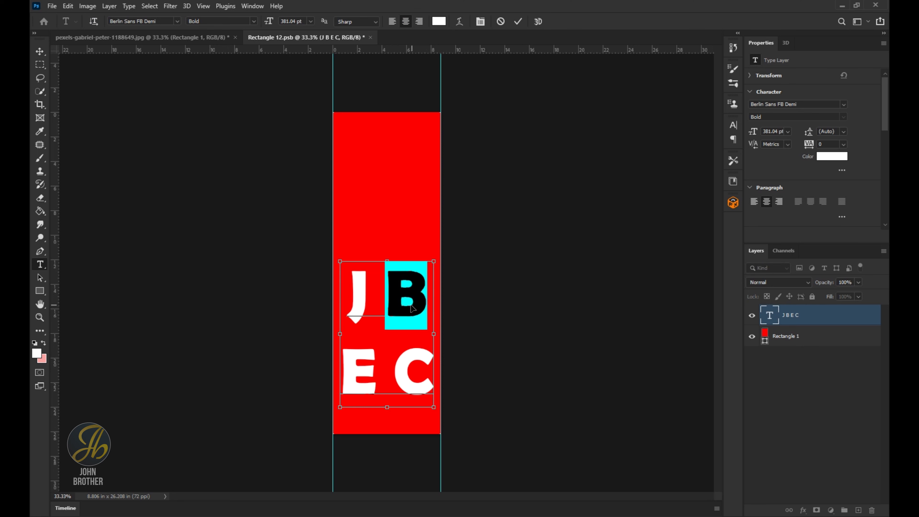
{"action": "key", "text": "ctrl+a"}
{"action": "left_click", "coordinate": [439, 21]}
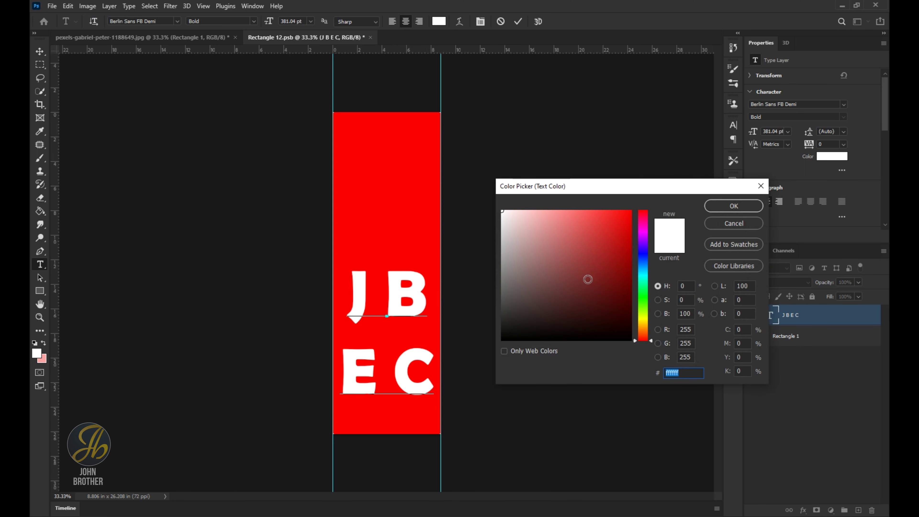
{"action": "type", "text": "ff0000"}
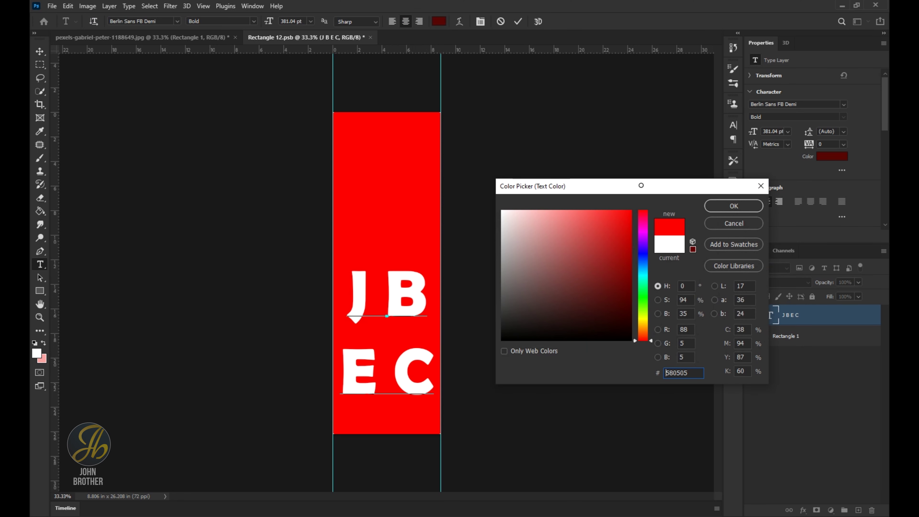
{"action": "left_click_drag", "start_coordinate": [647, 339], "coordinate": [649, 322]}
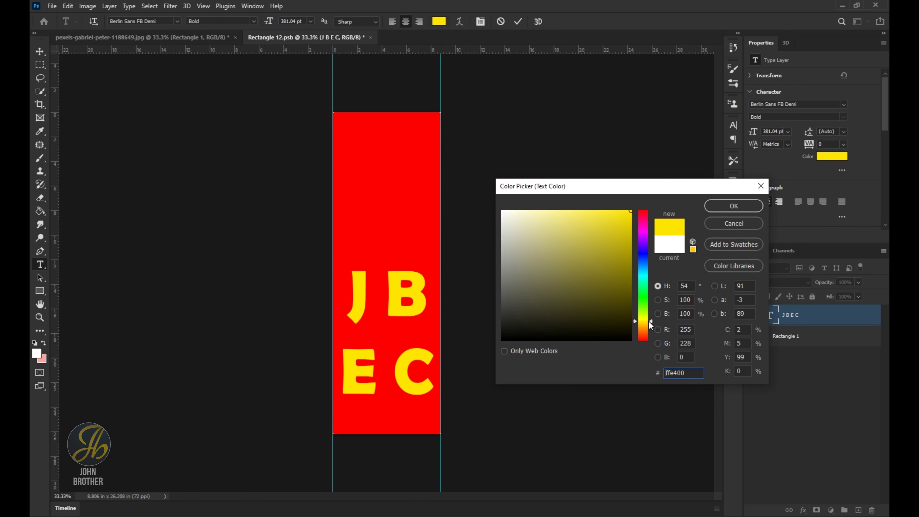
{"action": "left_click_drag", "start_coordinate": [649, 322], "coordinate": [650, 329]}
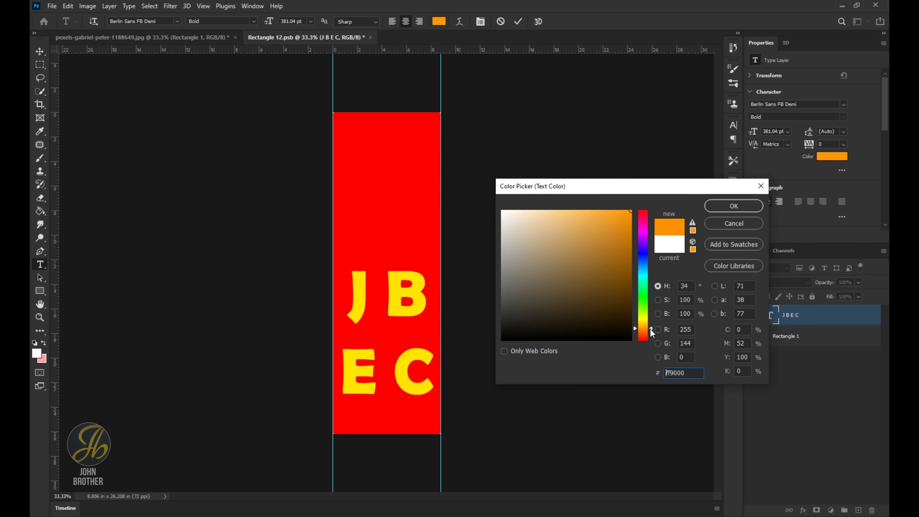
{"action": "left_click_drag", "start_coordinate": [605, 255], "coordinate": [611, 230]}
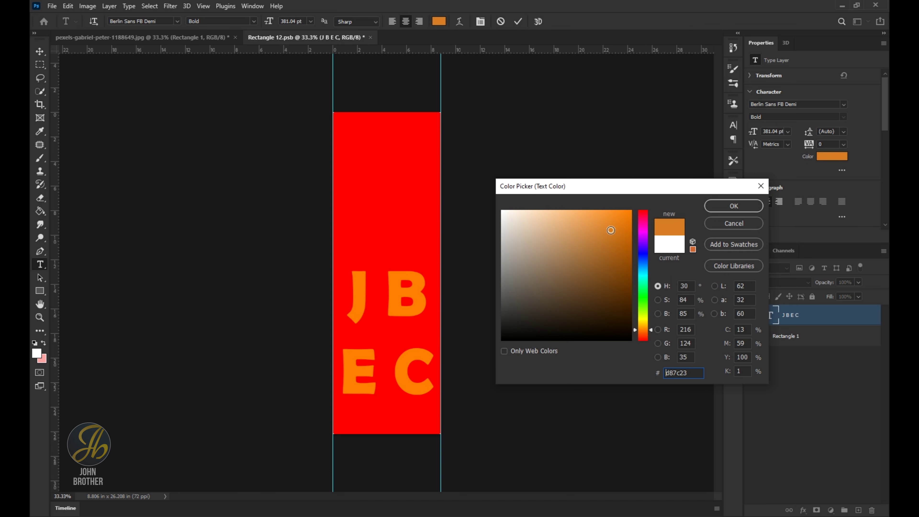
{"action": "type", "text": "cc6602"}
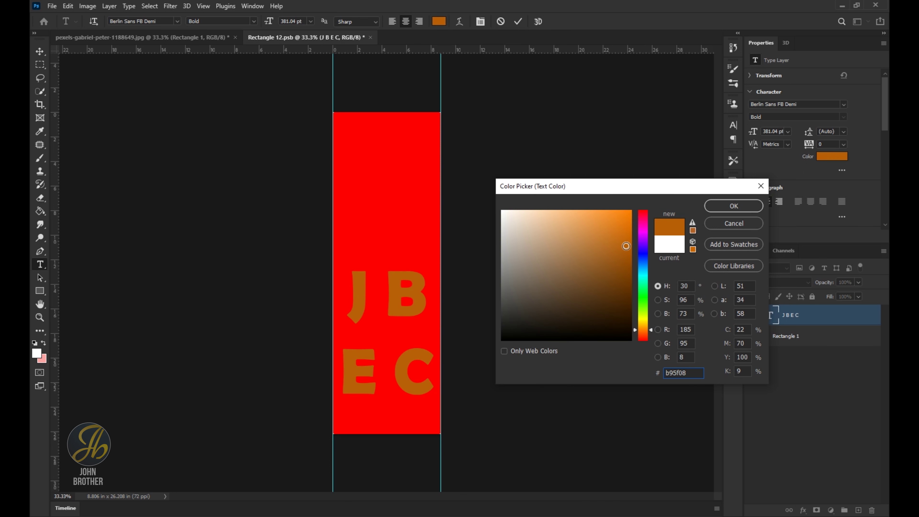
{"action": "left_click", "coordinate": [734, 206]}
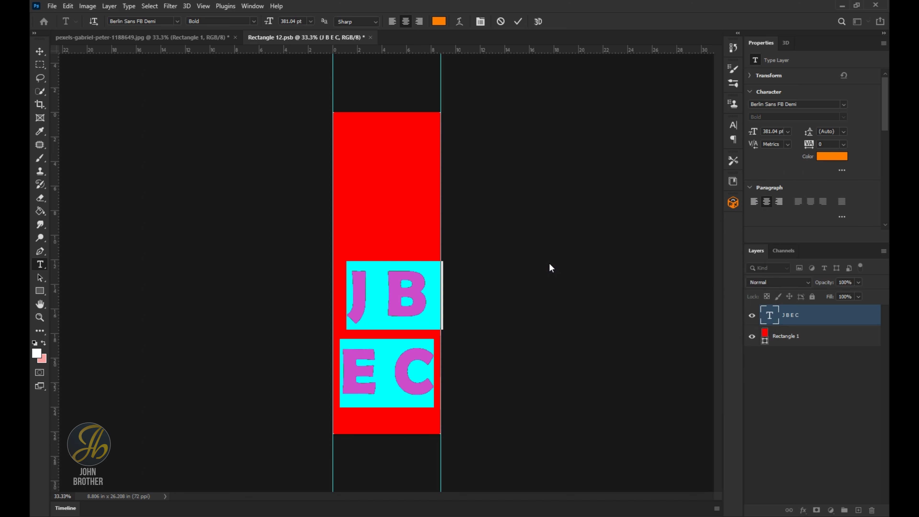
{"action": "key", "text": "ctrl+Return"}
- Save the label, then change Rectangle 1's fill colour to blue
{"action": "key", "text": "v"}
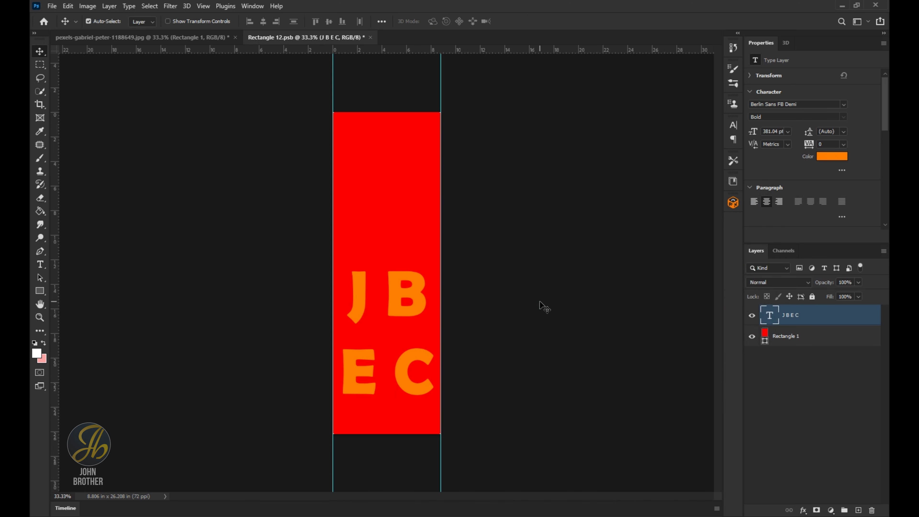
{"action": "key", "text": "ctrl+s"}
{"action": "left_click", "coordinate": [796, 337]}
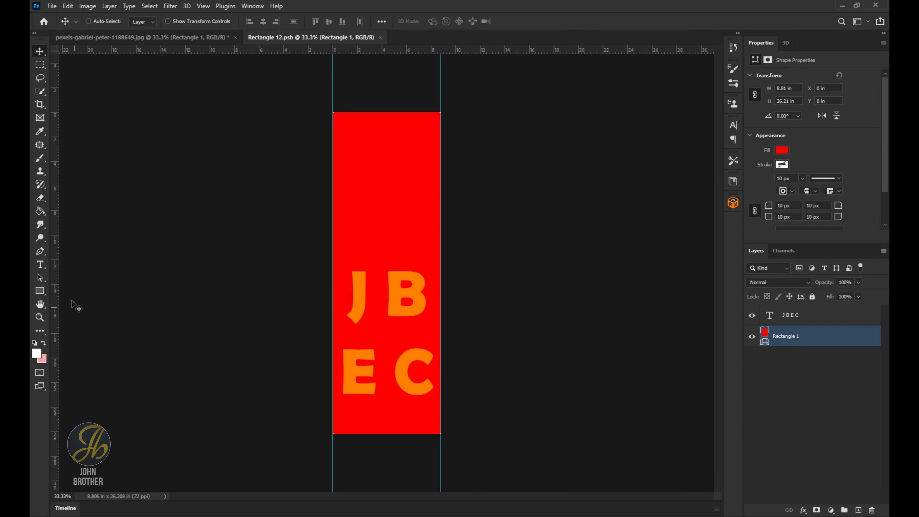
{"action": "left_click", "coordinate": [44, 294]}
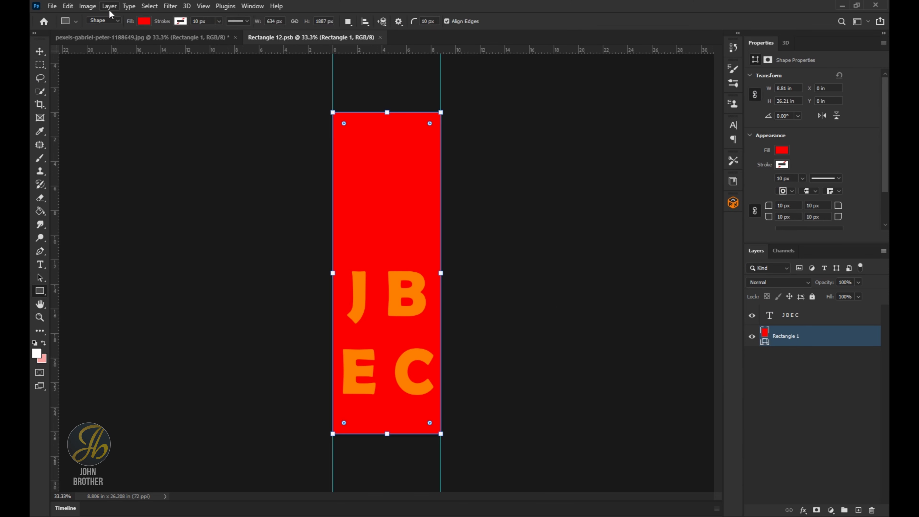
{"action": "left_click", "coordinate": [144, 21]}
{"action": "left_click", "coordinate": [98, 76]}
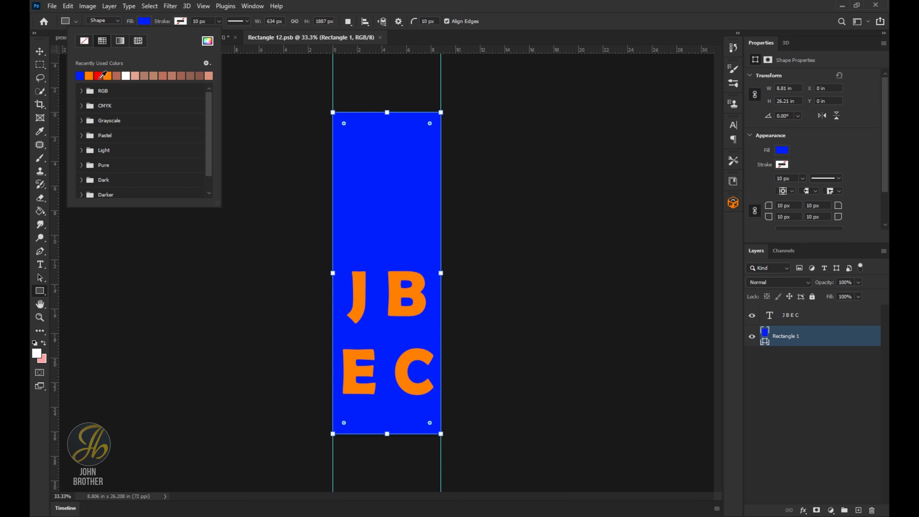
{"action": "key", "text": "ctrl+s"}
- Save the blue label and preview it on the bottle mockup tab
{"action": "key", "text": "v"}
{"action": "key", "text": "ctrl+s"}
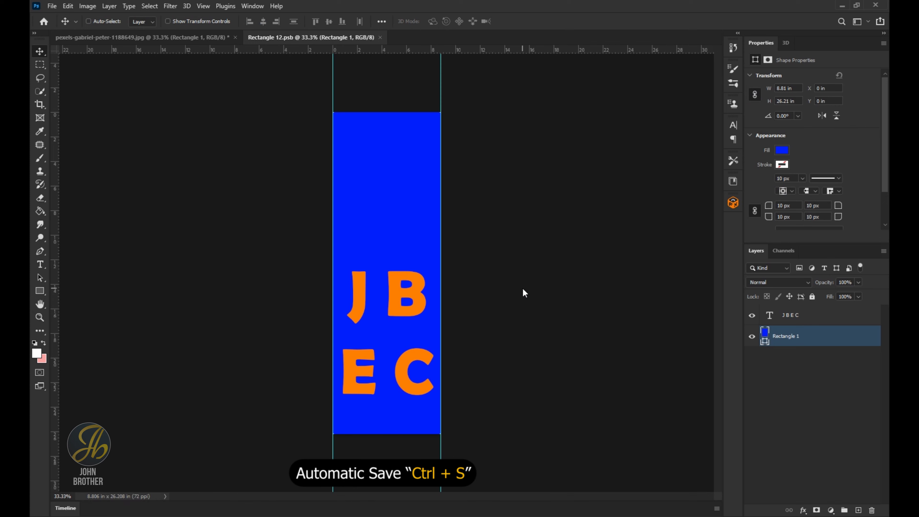
{"action": "left_click", "coordinate": [197, 37]}
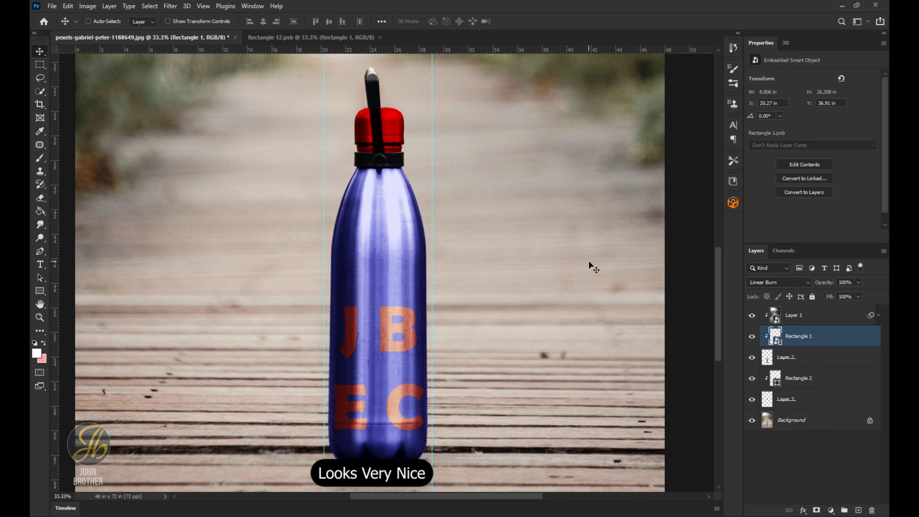
{"action": "left_click", "coordinate": [329, 42]}
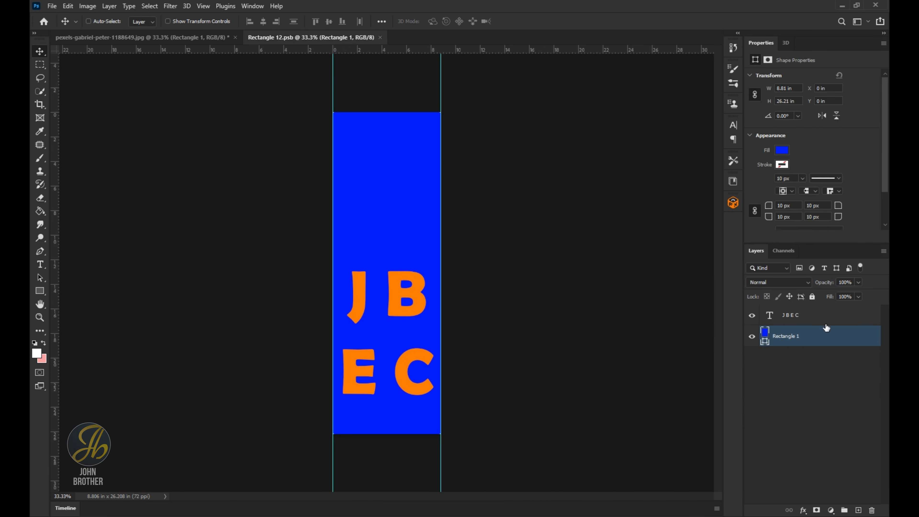
- Add a Pattern Fill layer using the yellow flower pattern above the JBEC text
{"action": "left_click", "coordinate": [823, 320]}
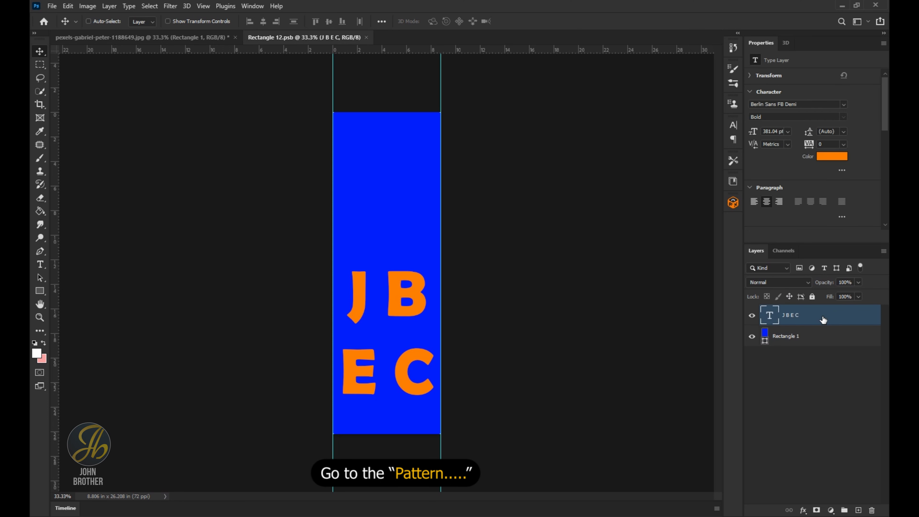
{"action": "left_click", "coordinate": [831, 511]}
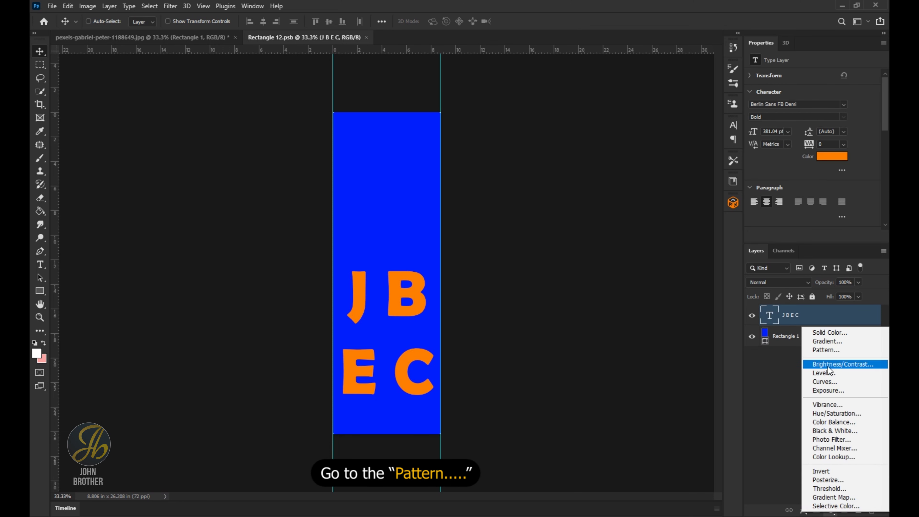
{"action": "left_click", "coordinate": [825, 350]}
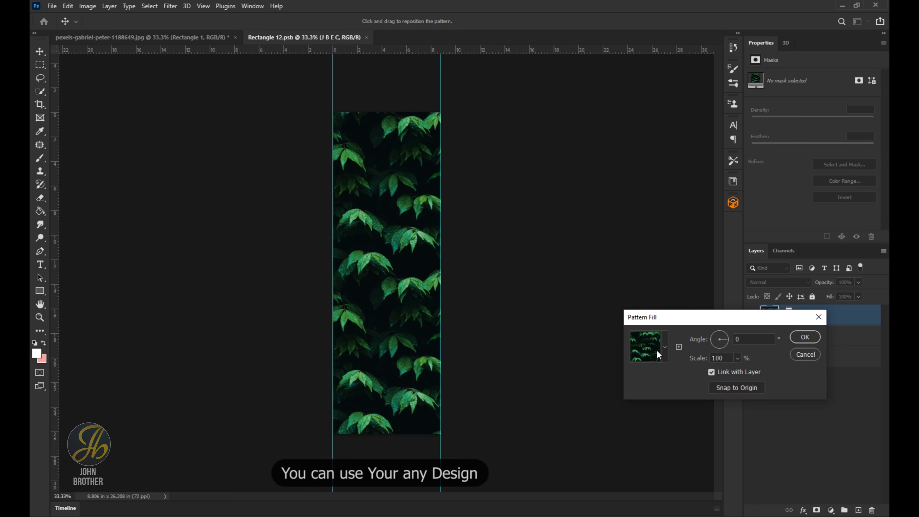
{"action": "left_click", "coordinate": [665, 350]}
{"action": "left_click", "coordinate": [663, 441]}
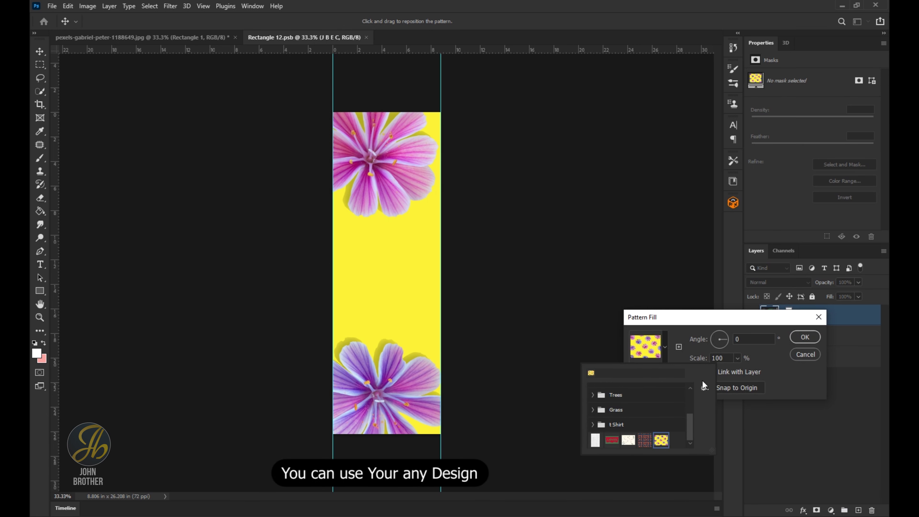
{"action": "left_click", "coordinate": [769, 380]}
- Set the pattern scale to 50%, hide the JBEC text layer, and save
{"action": "double_click", "coordinate": [727, 358]}
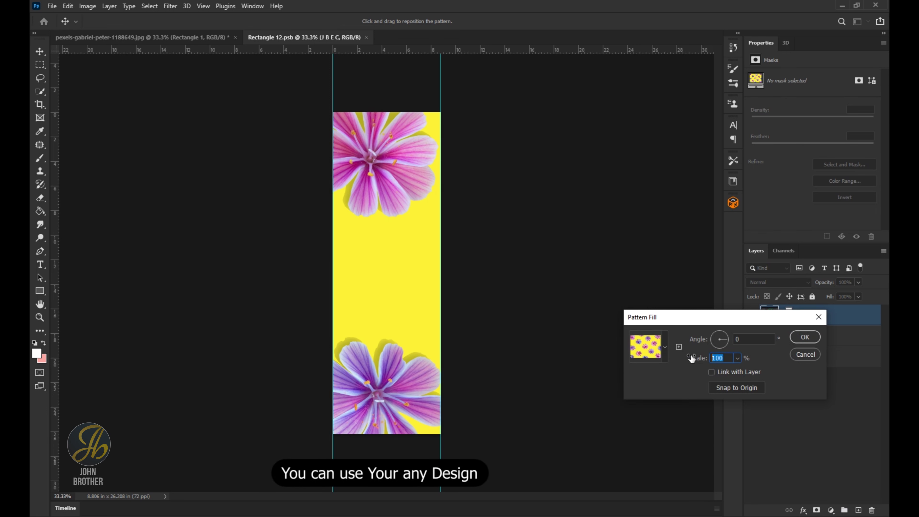
{"action": "type", "text": "50"}
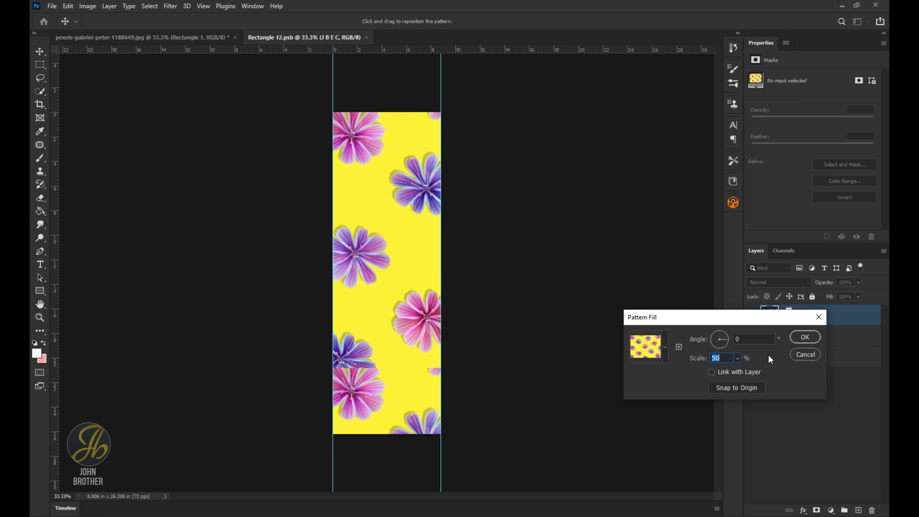
{"action": "left_click", "coordinate": [804, 339]}
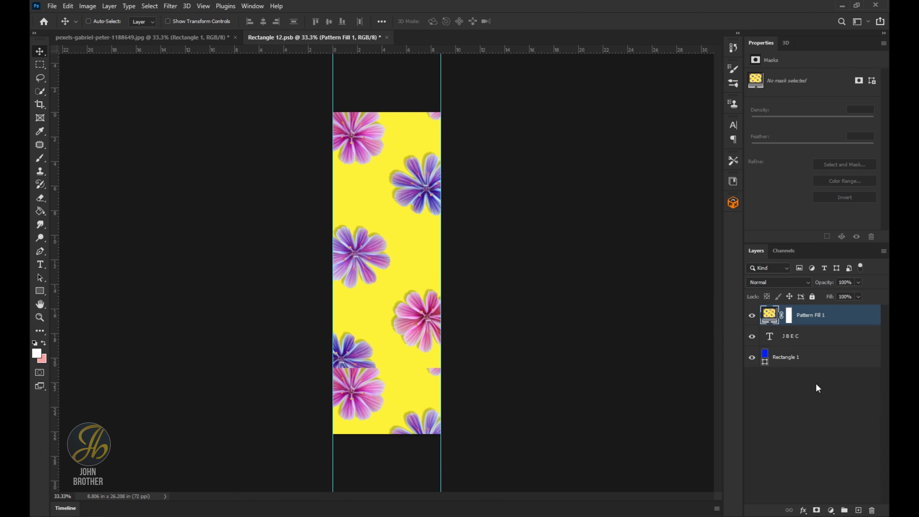
{"action": "left_click", "coordinate": [752, 336]}
{"action": "key", "text": "ctrl+s"}
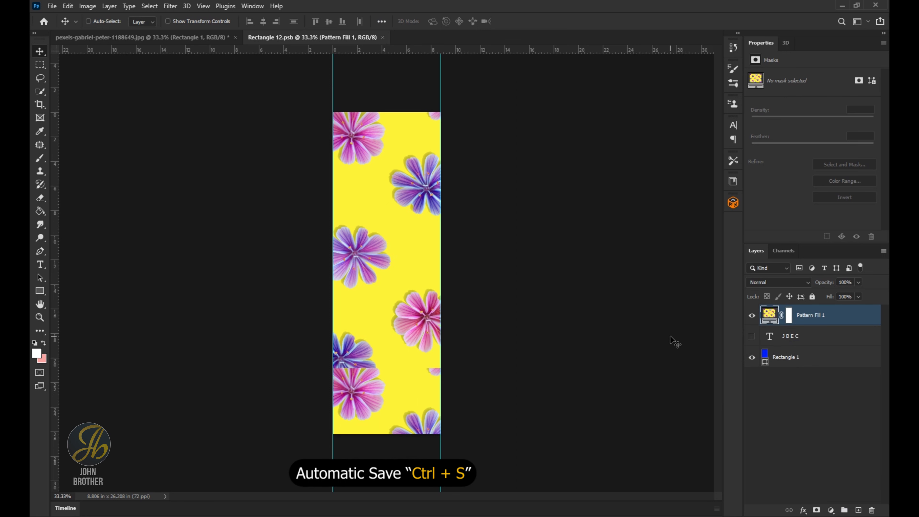
- On the bottle mockup, set Layer 1's opacity to 50%
{"action": "left_click", "coordinate": [196, 37]}
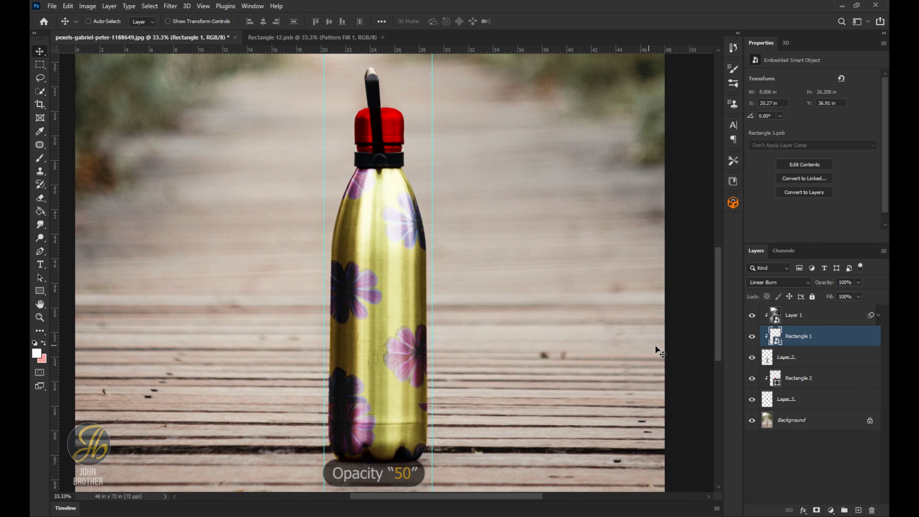
{"action": "left_click", "coordinate": [815, 315]}
{"action": "left_click", "coordinate": [859, 282]}
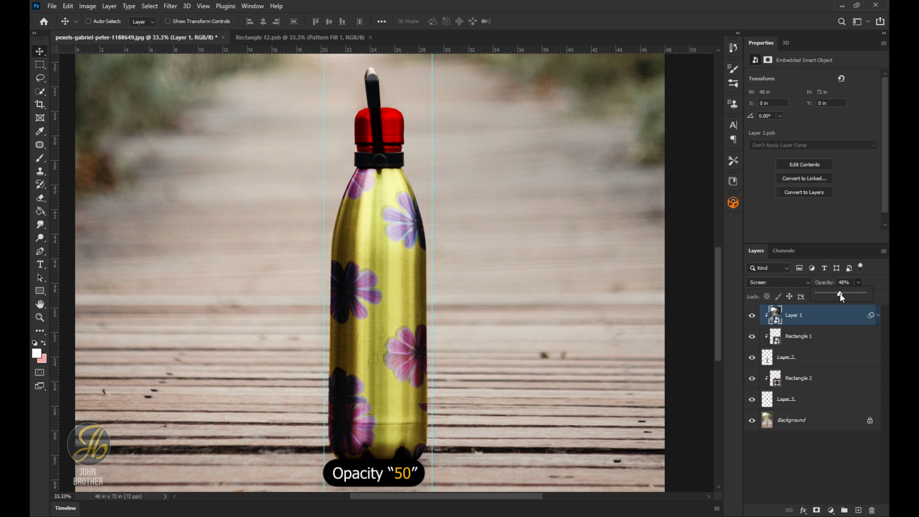
{"action": "left_click_drag", "start_coordinate": [841, 293], "coordinate": [840, 293]}
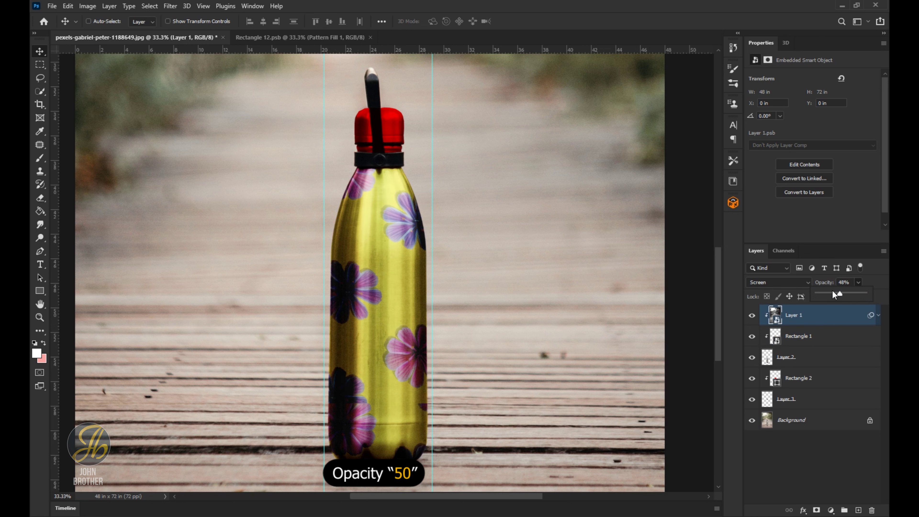
{"action": "left_click", "coordinate": [835, 286]}
{"action": "type", "text": "50"}
{"action": "key", "text": "Return"}
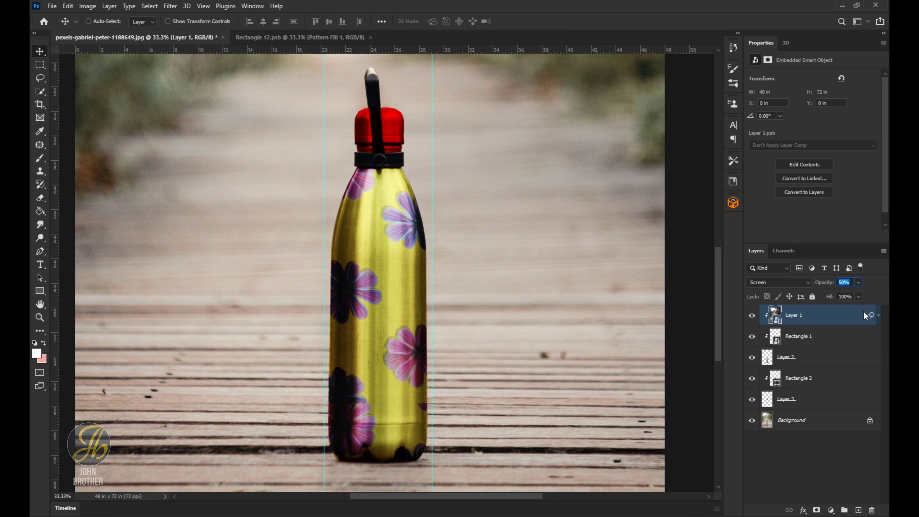
- Group Layer 1 through Layer 3 into Group 1 and toggle its visibility to compare
{"action": "left_click", "coordinate": [835, 397], "text": "shift"}
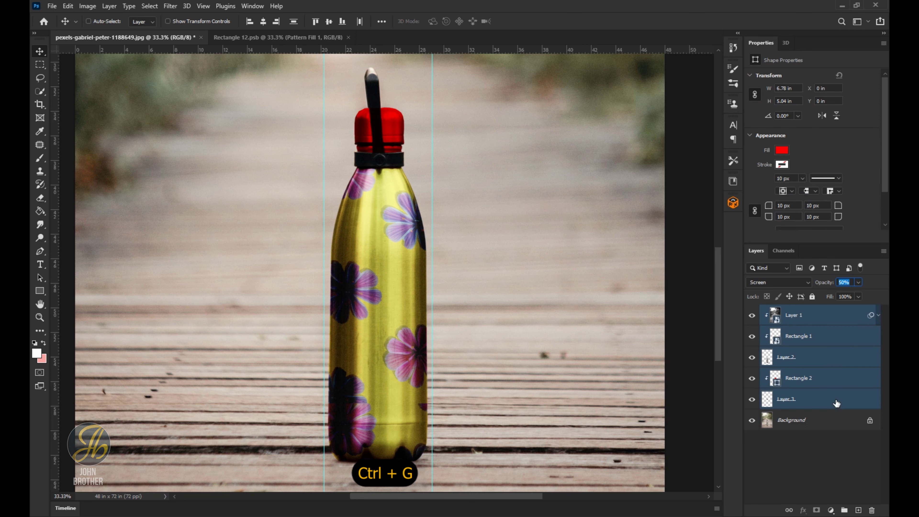
{"action": "key", "text": "ctrl+g"}
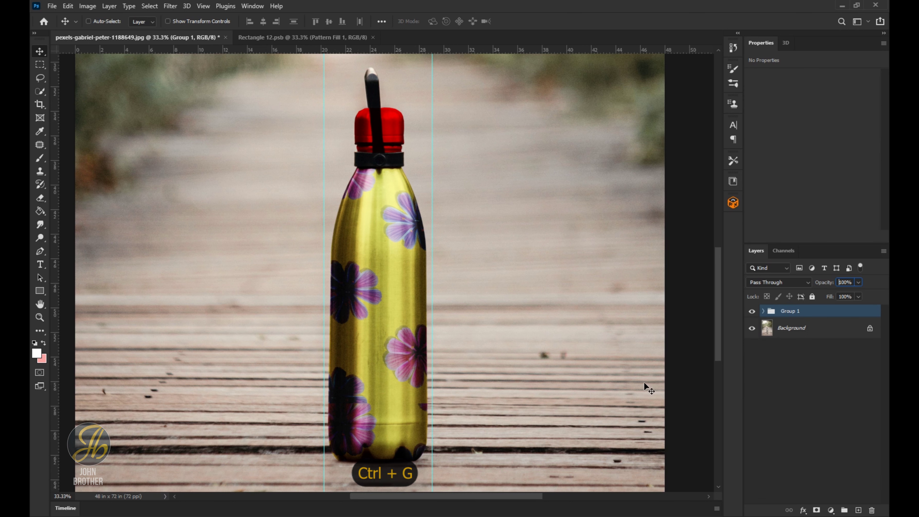
{"action": "left_click", "coordinate": [752, 312]}
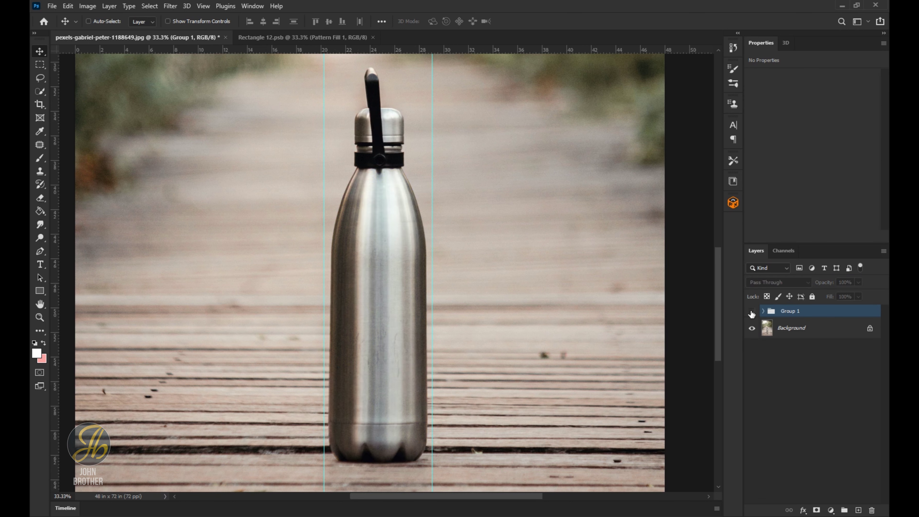
{"action": "left_click", "coordinate": [752, 311]}
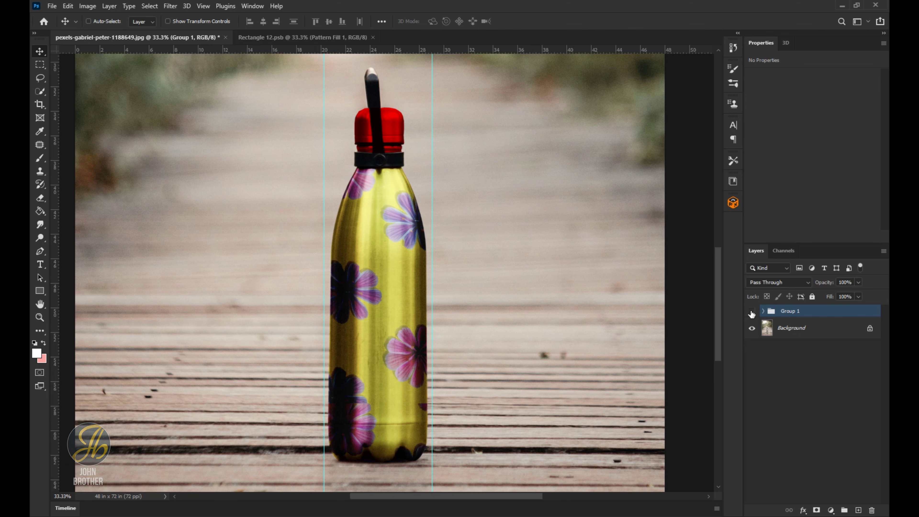
{"action": "left_click", "coordinate": [752, 312]}
{"action": "left_click", "coordinate": [753, 312]}
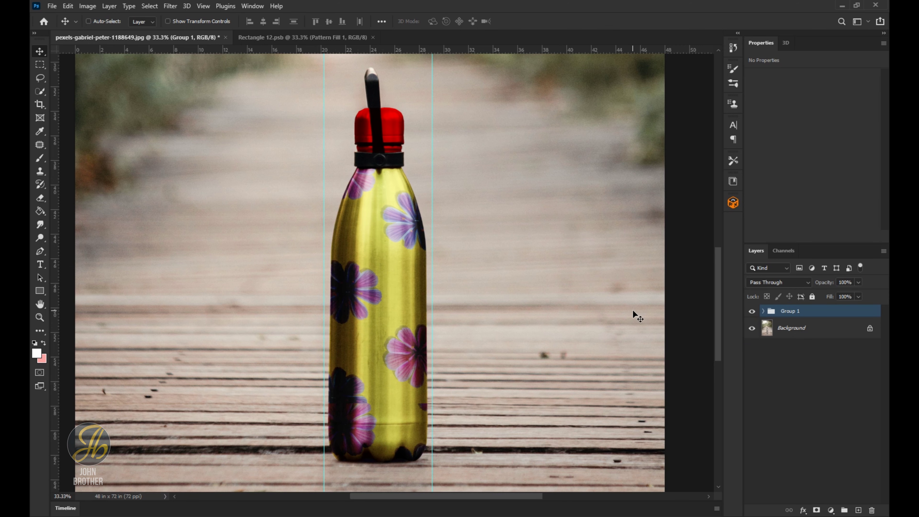